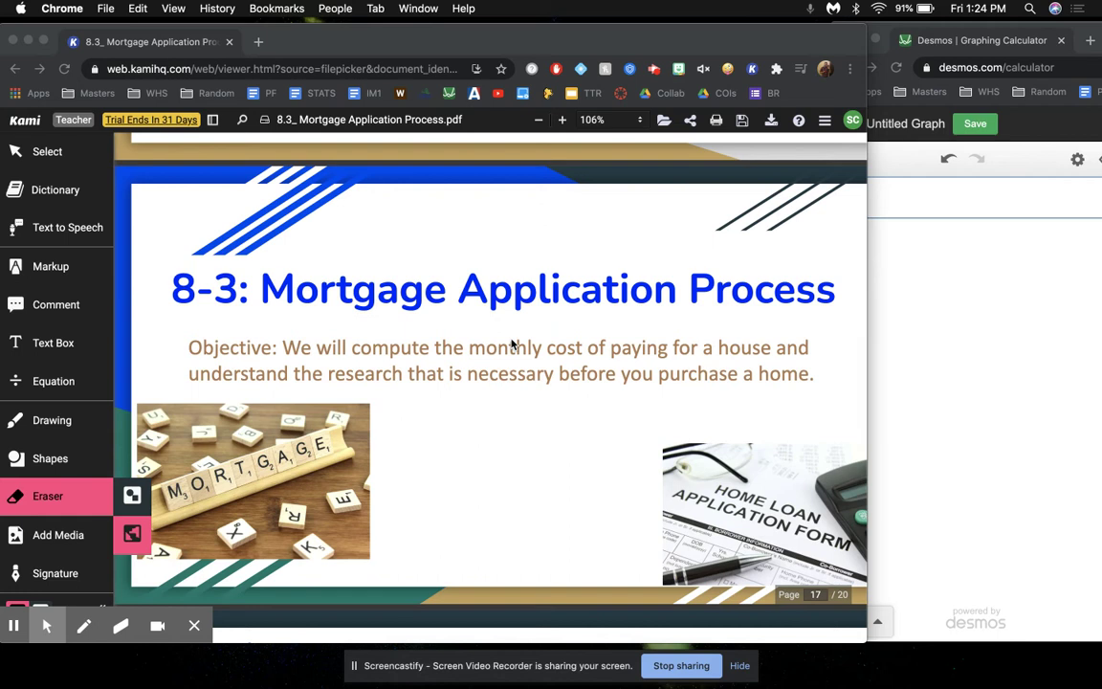
Step: Scroll back to the Front-End Ratio slide on page 12 showing the 28% guideline formula
{"action": "scroll", "coordinate": [511, 345], "scroll_direction": "up", "scroll_amount": 20}
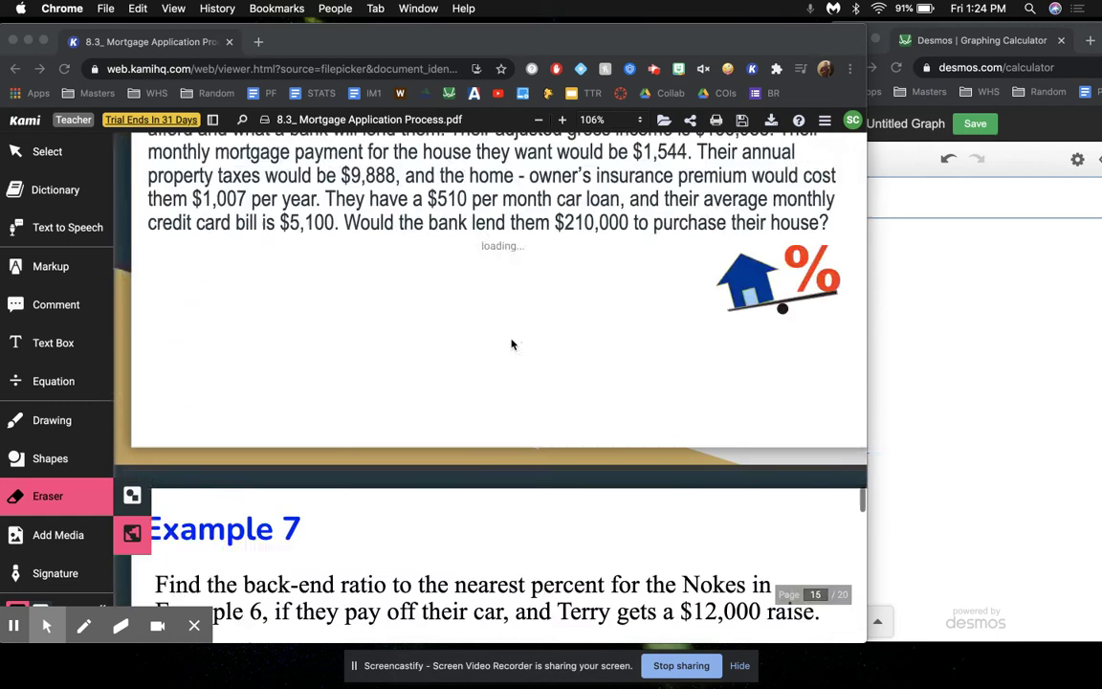
{"action": "scroll", "coordinate": [512, 344], "scroll_direction": "down", "scroll_amount": 3}
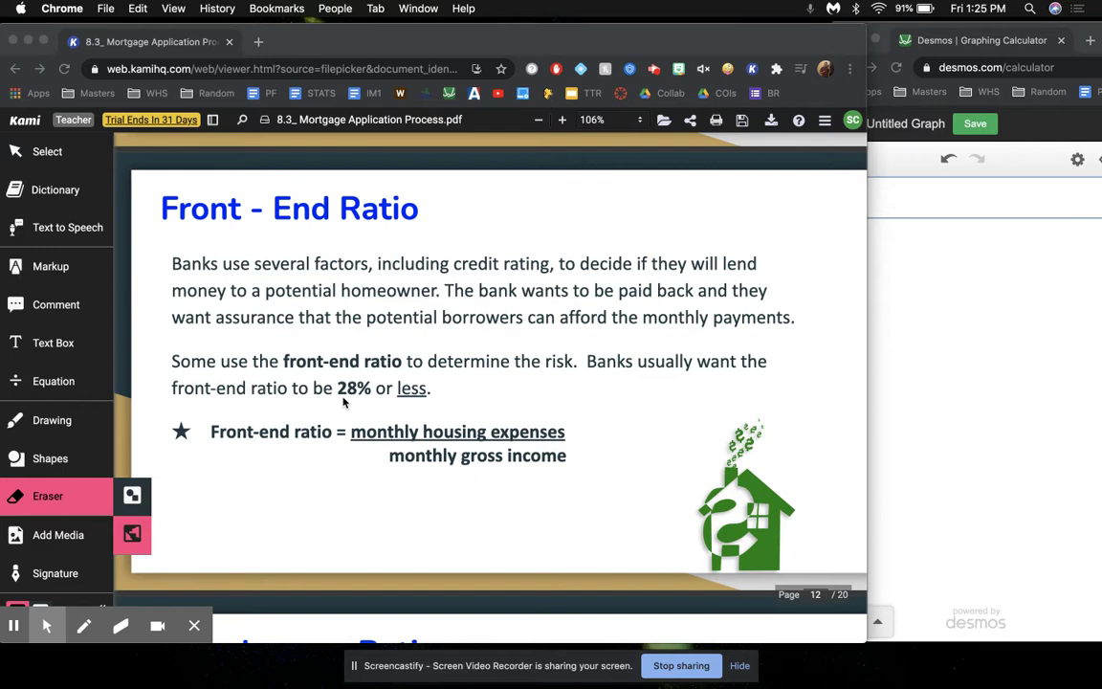
Step: Scroll to the page 13 Debt-Income Ratio slide and hide both screen-sharing notices
{"action": "scroll", "coordinate": [440, 457], "scroll_direction": "down", "scroll_amount": 8}
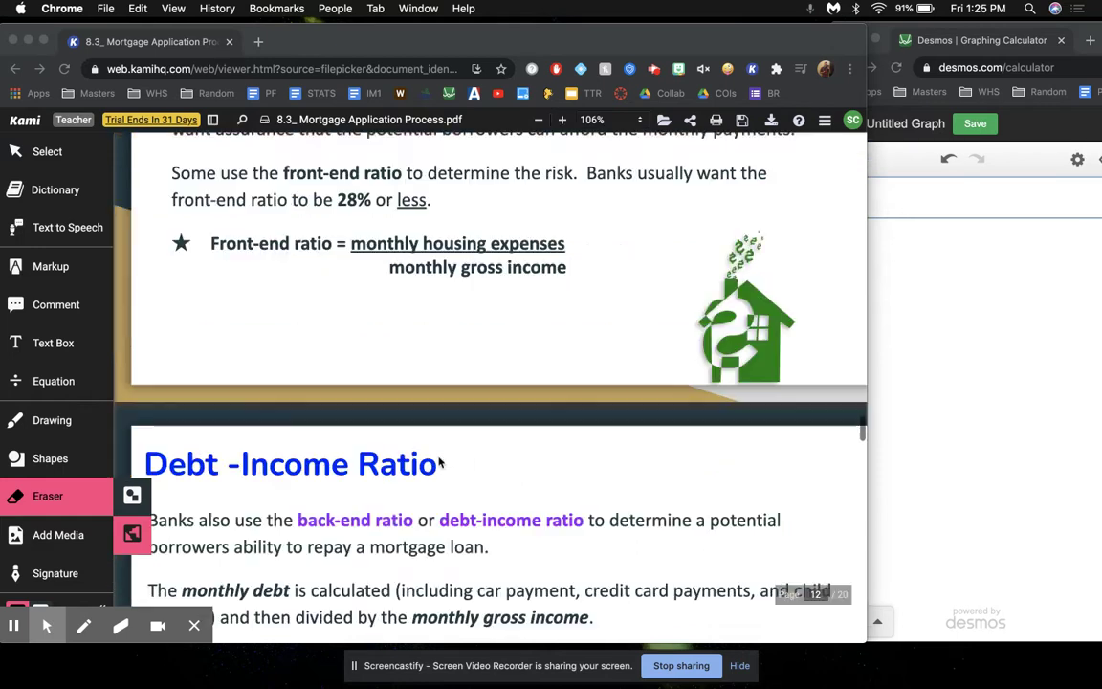
{"action": "scroll", "coordinate": [439, 462], "scroll_direction": "down", "scroll_amount": 2}
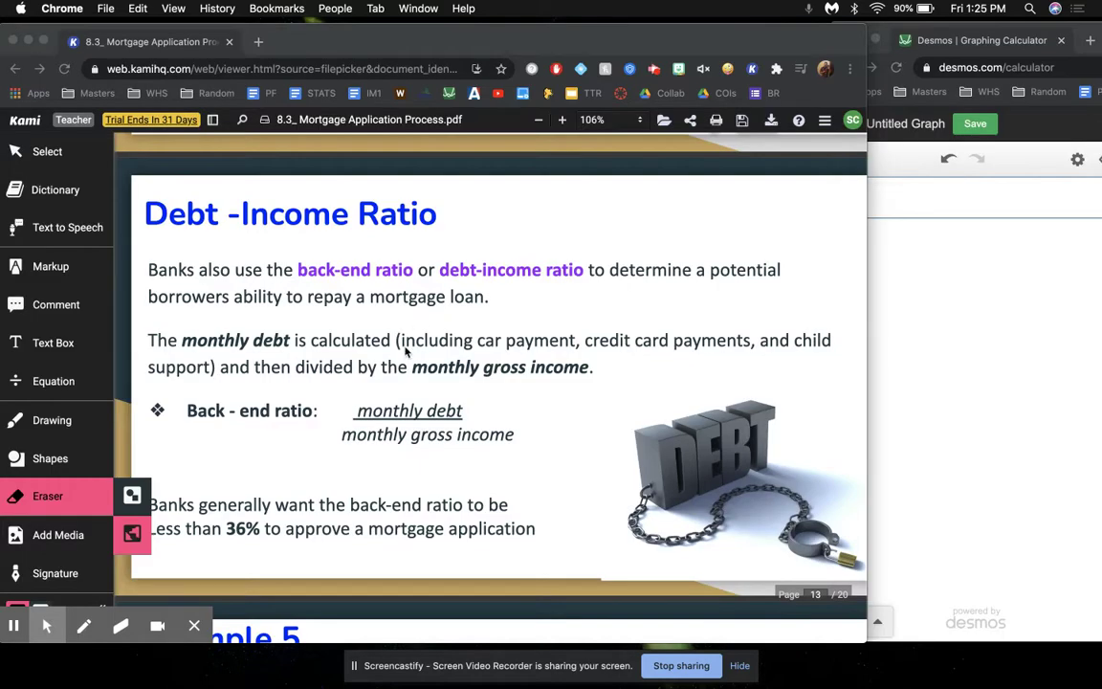
{"action": "left_click", "coordinate": [739, 665]}
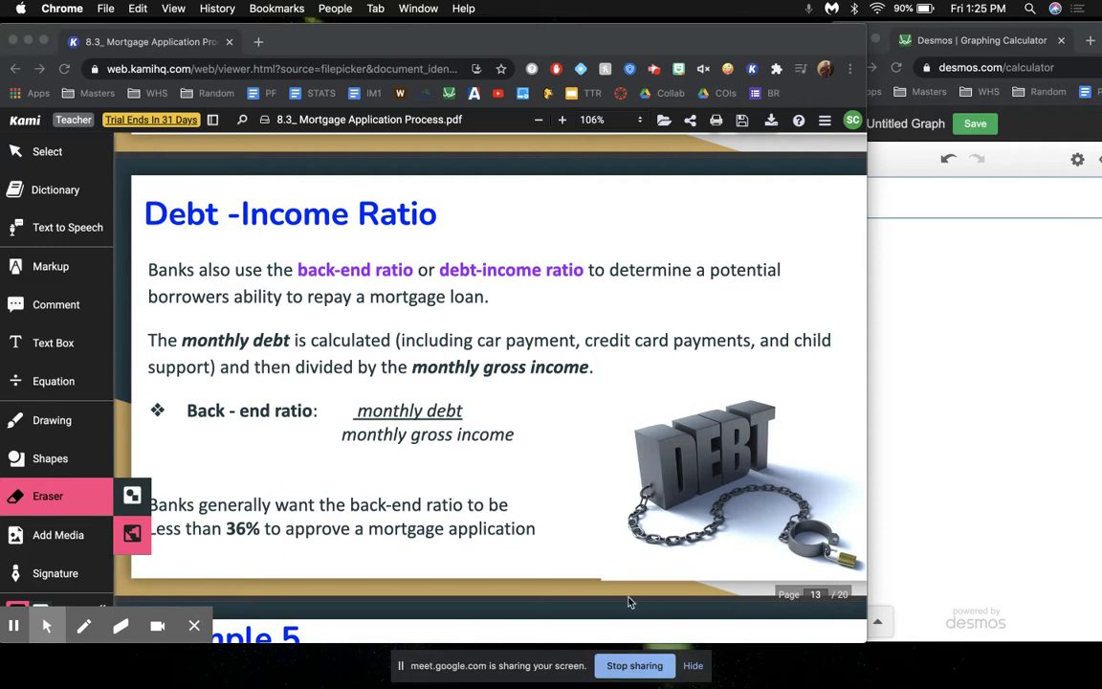
{"action": "left_click", "coordinate": [693, 665]}
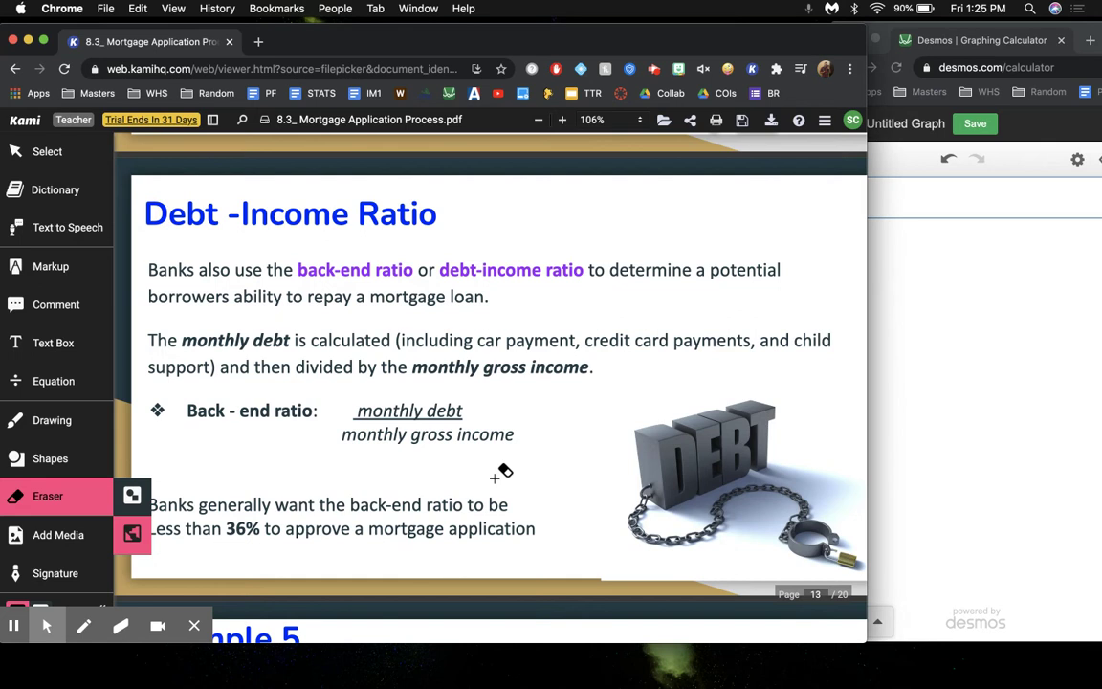
Step: Scroll past title page 17 to the page 18 Example slide about the couple's loan
{"action": "scroll", "coordinate": [495, 475], "scroll_direction": "down", "scroll_amount": 20}
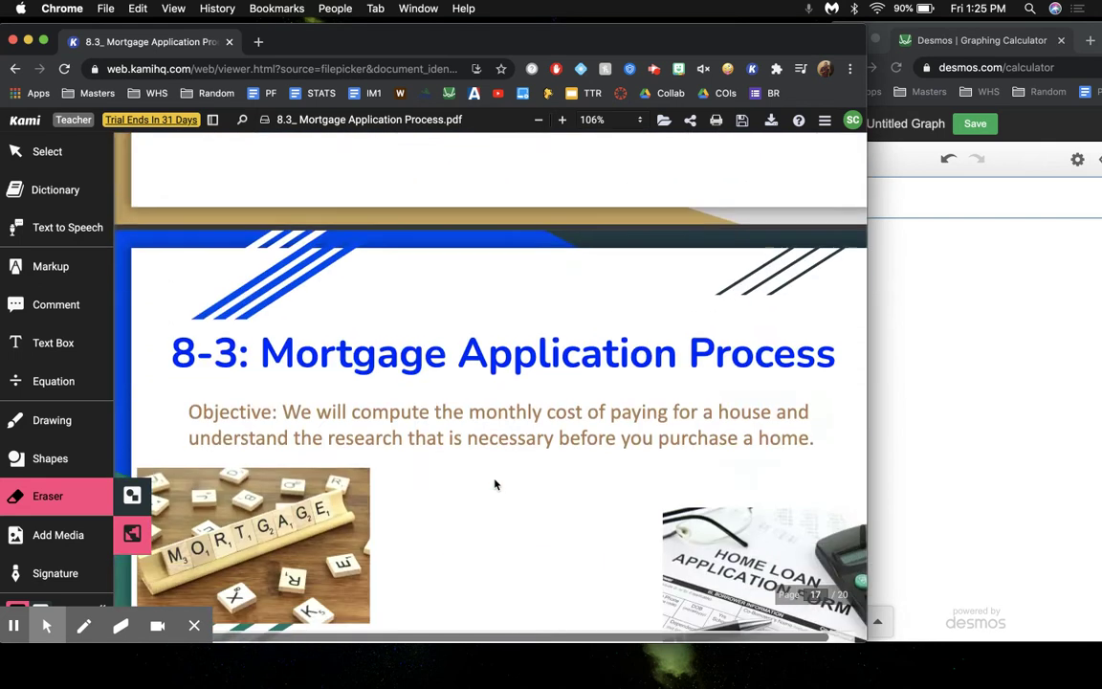
{"action": "scroll", "coordinate": [495, 484], "scroll_direction": "down", "scroll_amount": 10}
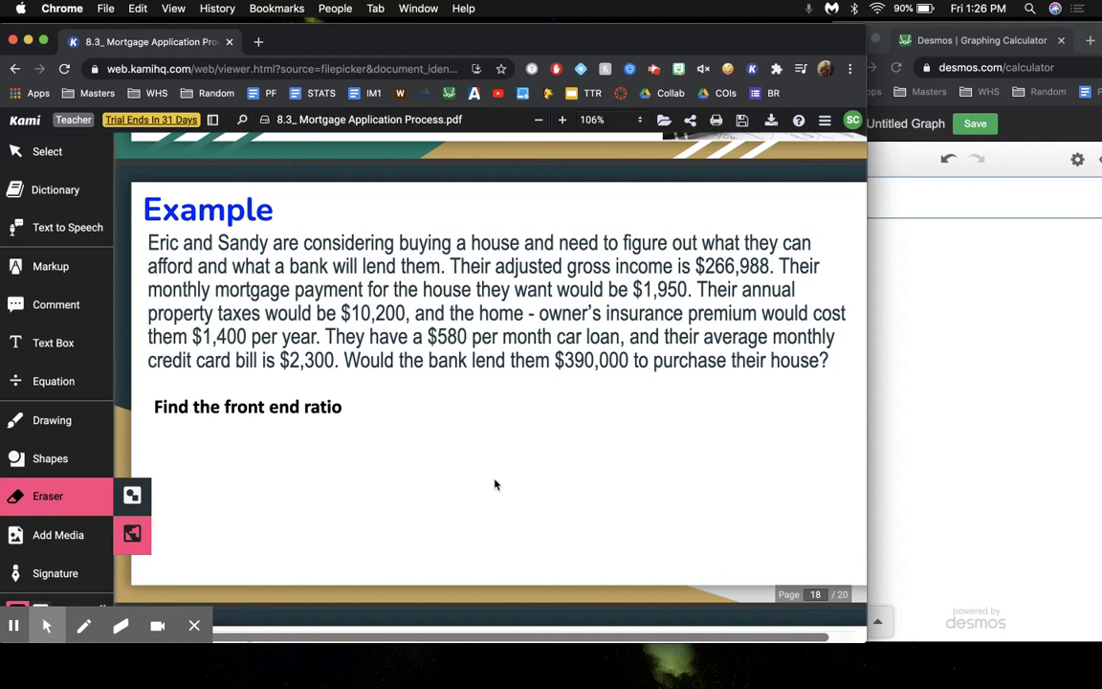
{"action": "scroll", "coordinate": [492, 401], "scroll_direction": "down", "scroll_amount": 1}
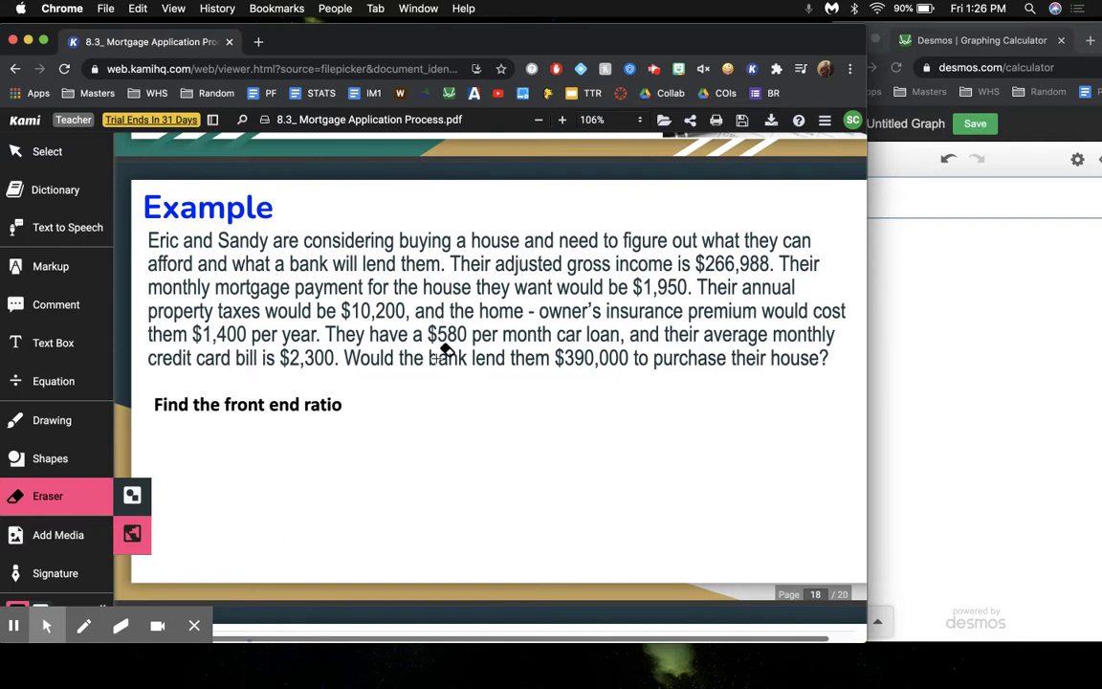
Step: With the Drawing tool, underline $266,988 and $1,950 in purple
{"action": "left_click", "coordinate": [52, 421]}
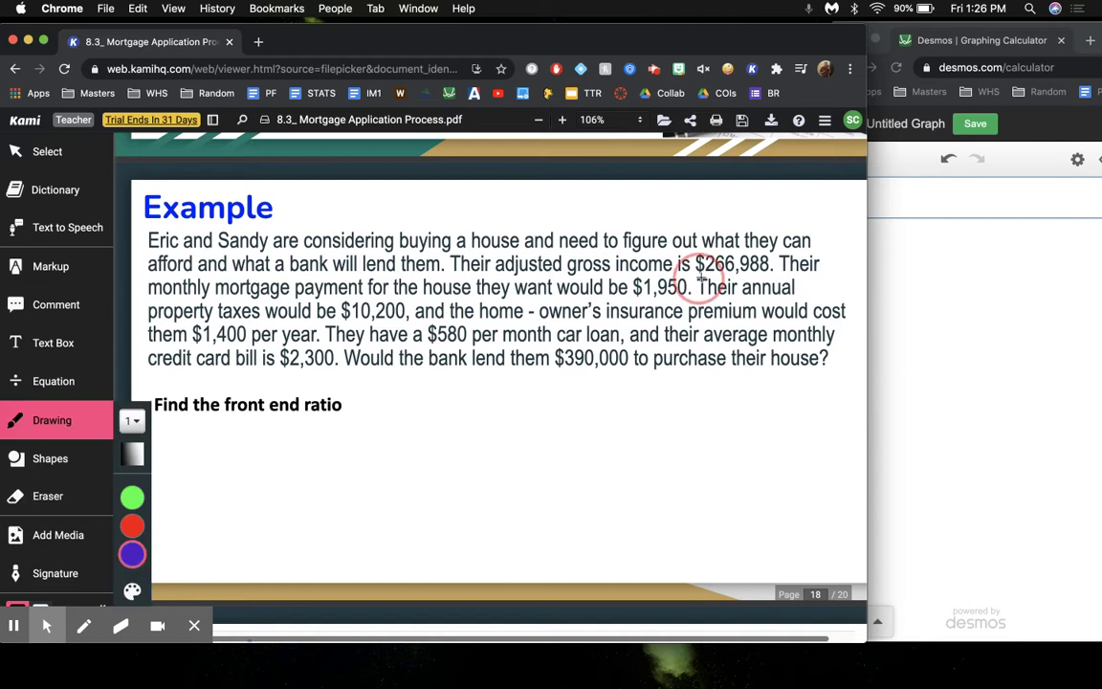
{"action": "left_click_drag", "start_coordinate": [701, 279], "coordinate": [768, 273]}
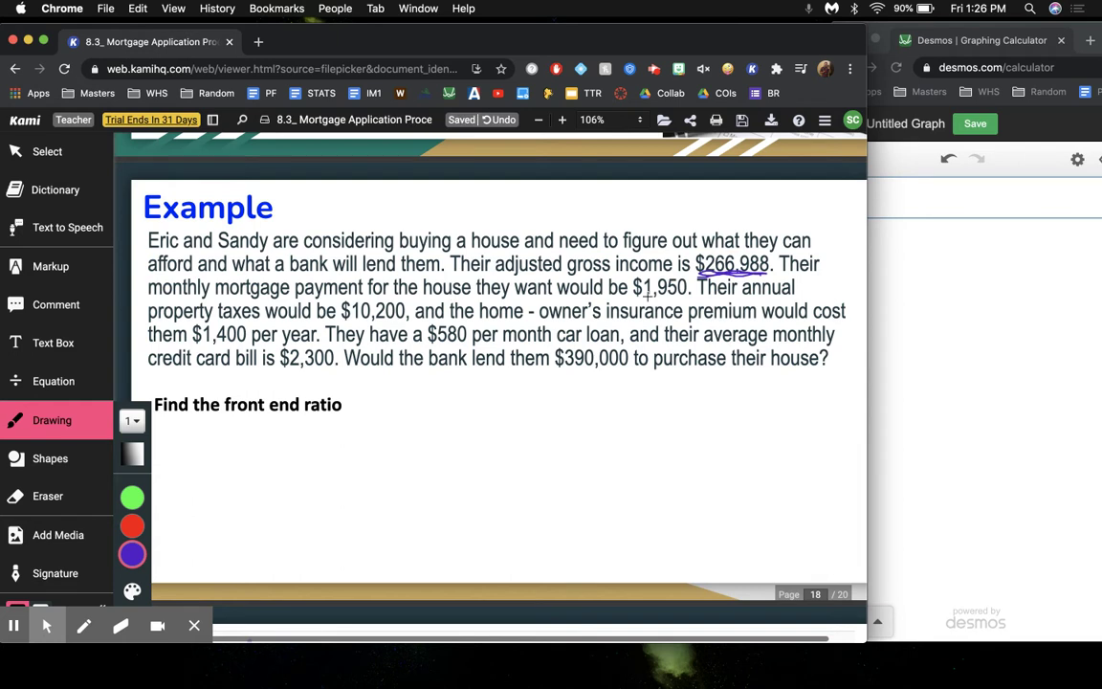
{"action": "left_click_drag", "start_coordinate": [638, 297], "coordinate": [683, 298]}
Step: Switch the ink to red and underline $266,988, $10,200 and $1,400
{"action": "left_click", "coordinate": [132, 590]}
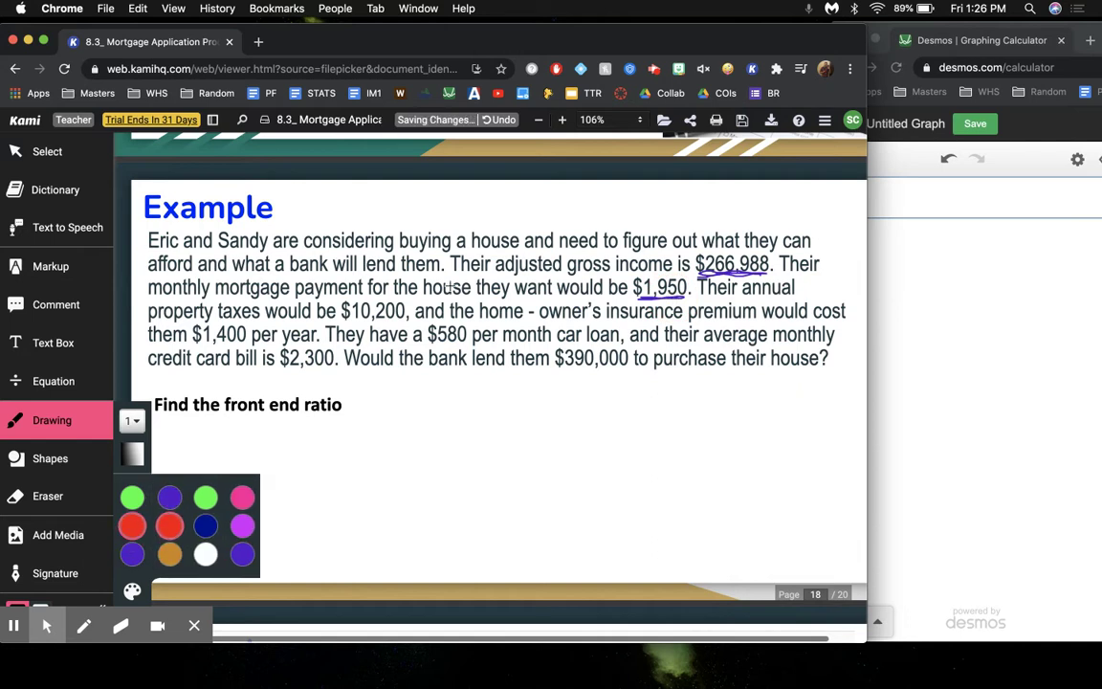
{"action": "left_click_drag", "start_coordinate": [739, 271], "coordinate": [699, 272]}
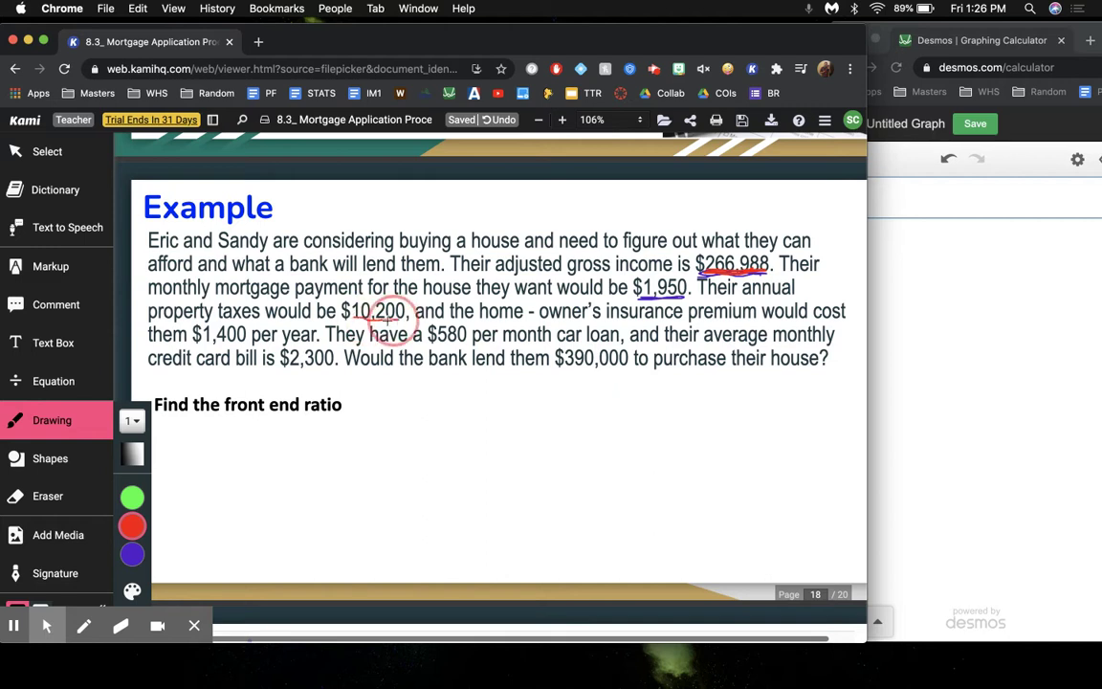
{"action": "mouse_move", "coordinate": [387, 323]}
{"action": "left_mouse_down"}
{"action": "mouse_move", "coordinate": [342, 323]}
{"action": "mouse_move", "coordinate": [403, 322]}
{"action": "left_mouse_up"}
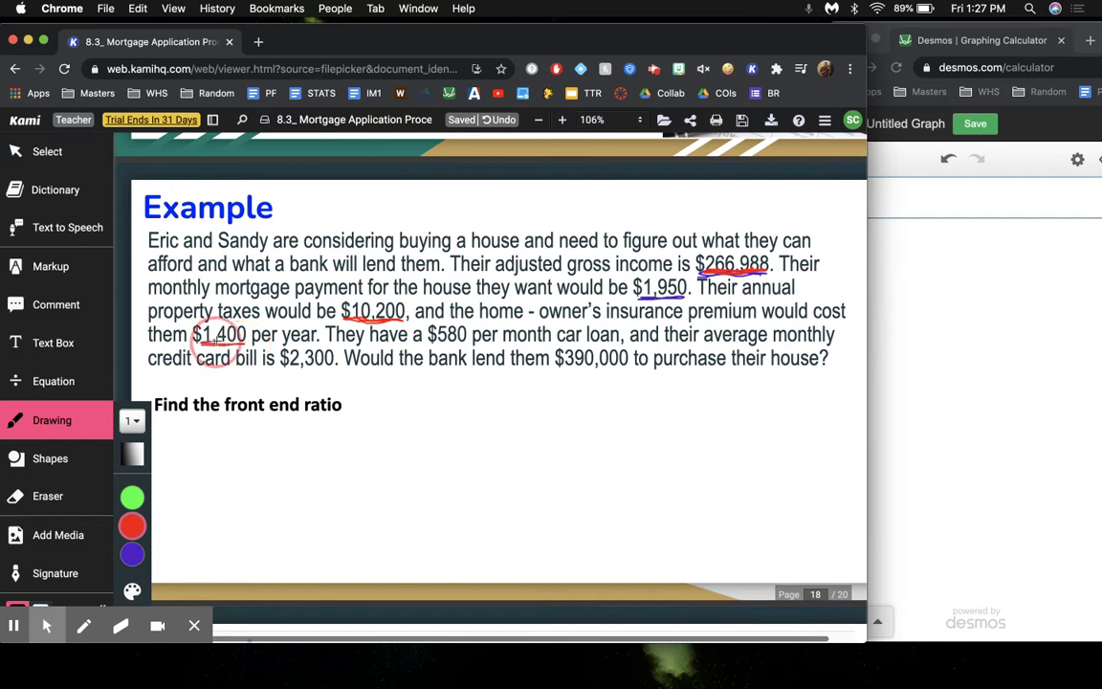
{"action": "left_click_drag", "start_coordinate": [201, 342], "coordinate": [246, 342]}
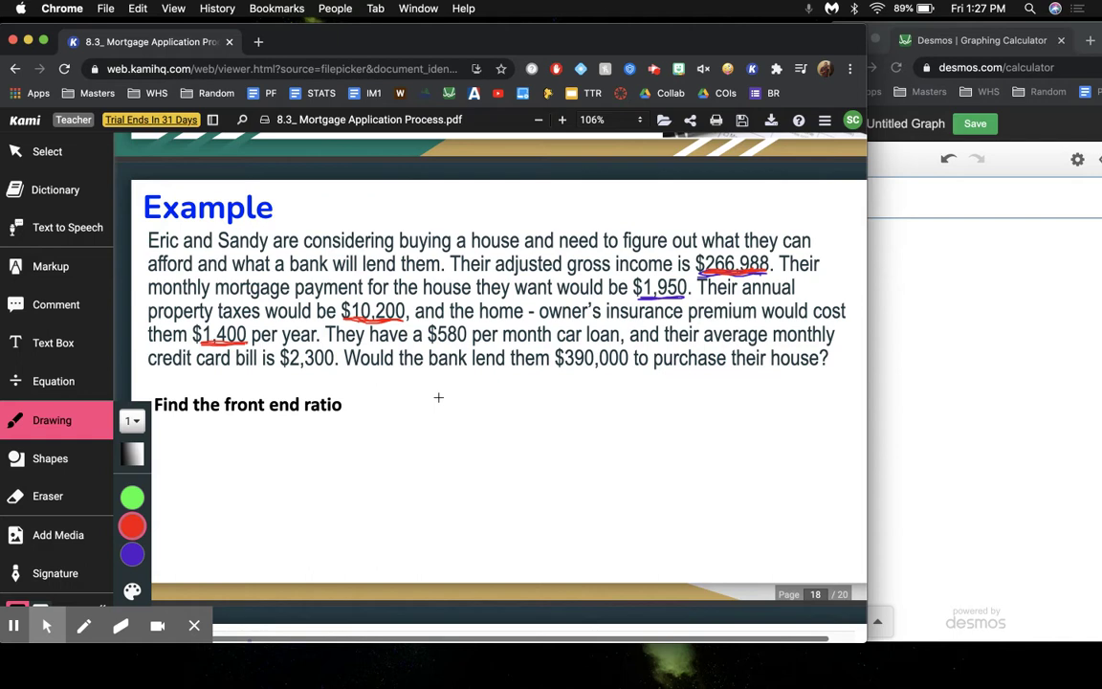
Step: Insert an equation below the question: (mortgage + taxes + insurance)/income = (1950 +
{"action": "left_click", "coordinate": [46, 379]}
{"action": "left_click", "coordinate": [158, 436]}
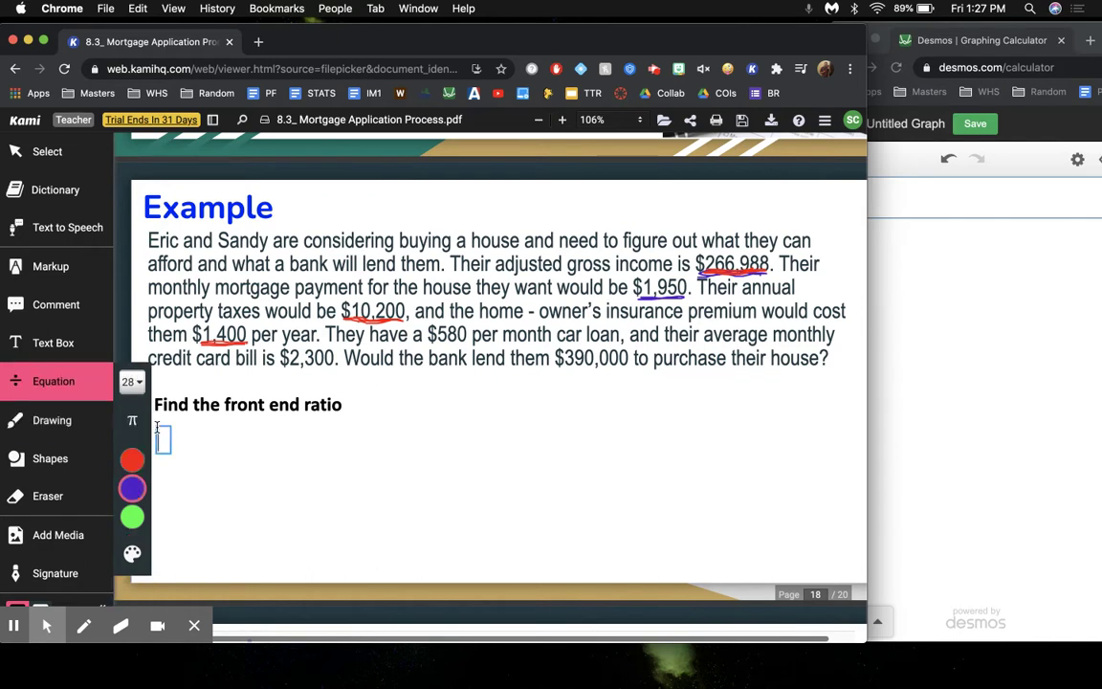
{"action": "type", "text": "(mor"}
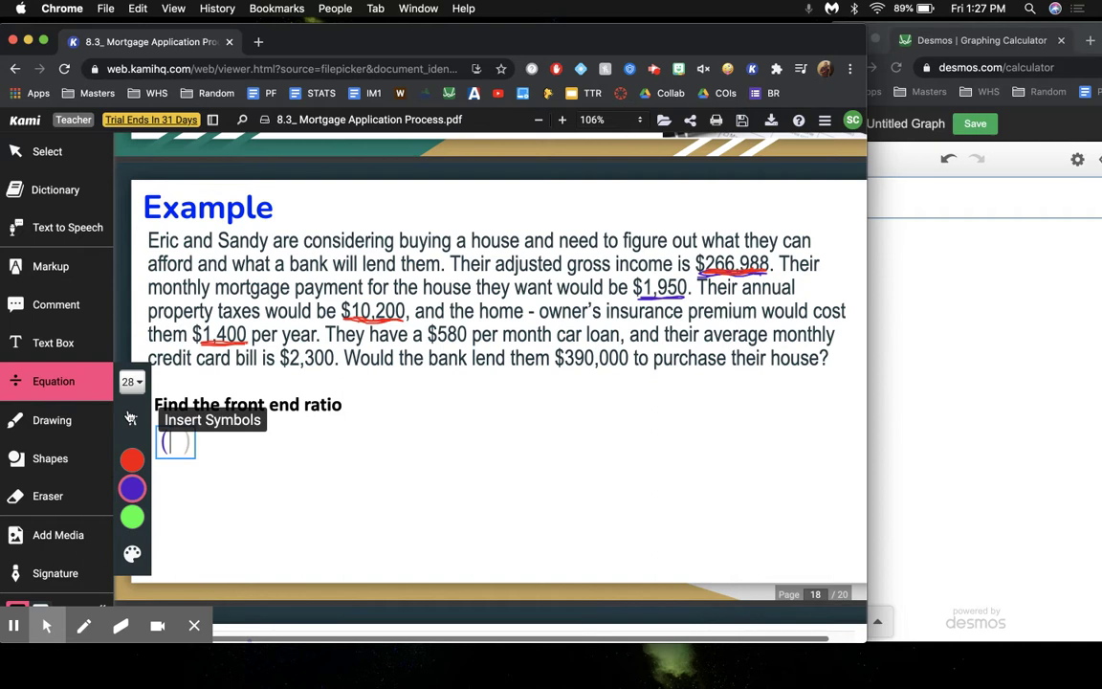
{"action": "type", "text": "g"}
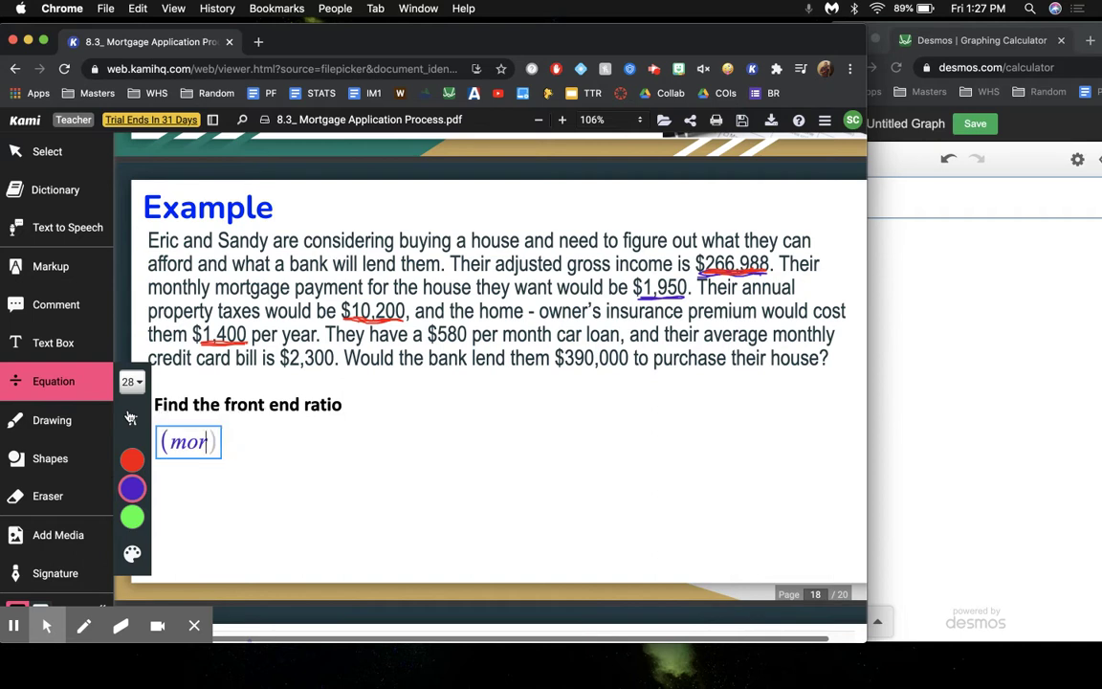
{"action": "type", "text": "rg"}
{"action": "key", "text": "BackSpace"}
{"action": "key", "text": "BackSpace"}
{"action": "type", "text": "tgag"}
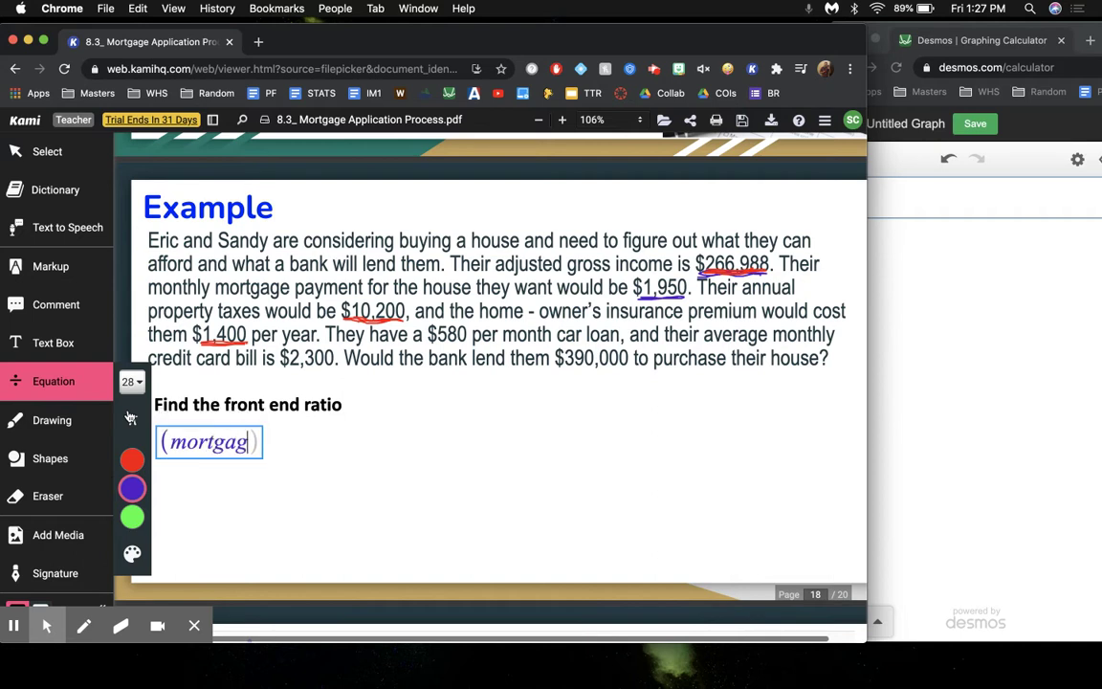
{"action": "type", "text": "e + "}
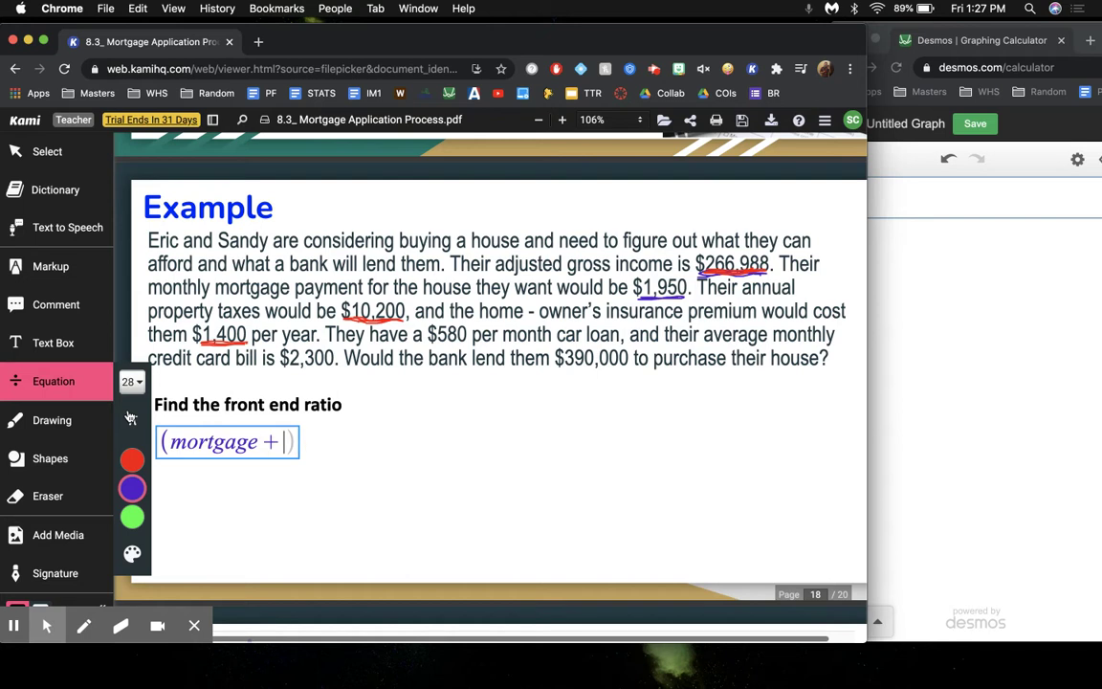
{"action": "type", "text": "taxes + "}
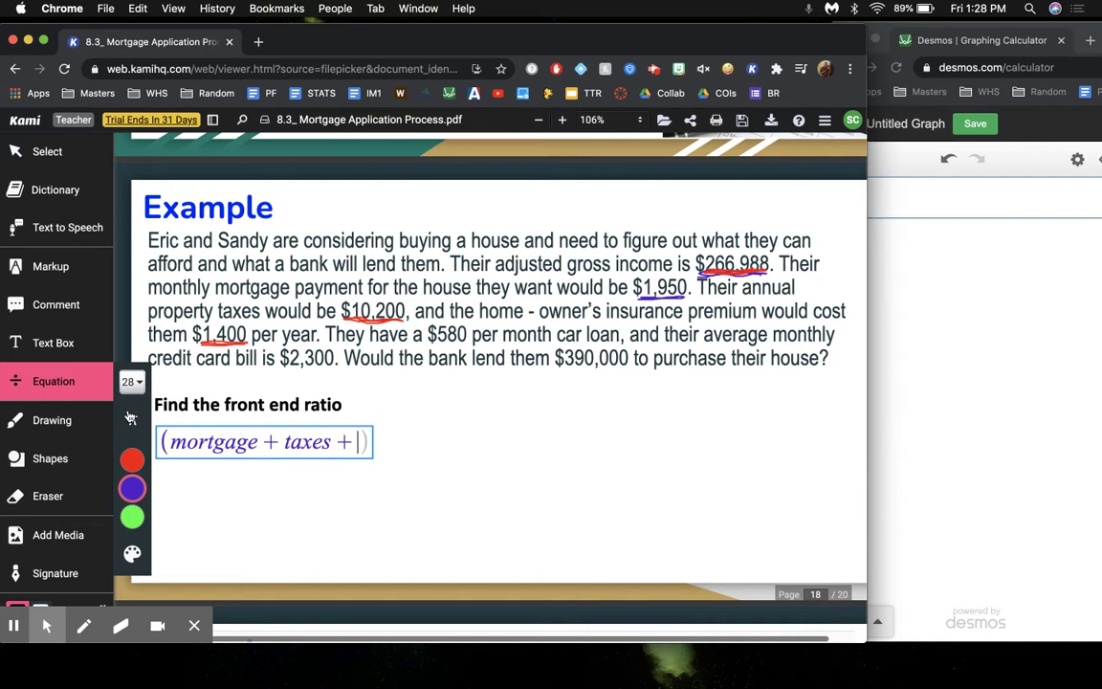
{"action": "type", "text": "in"}
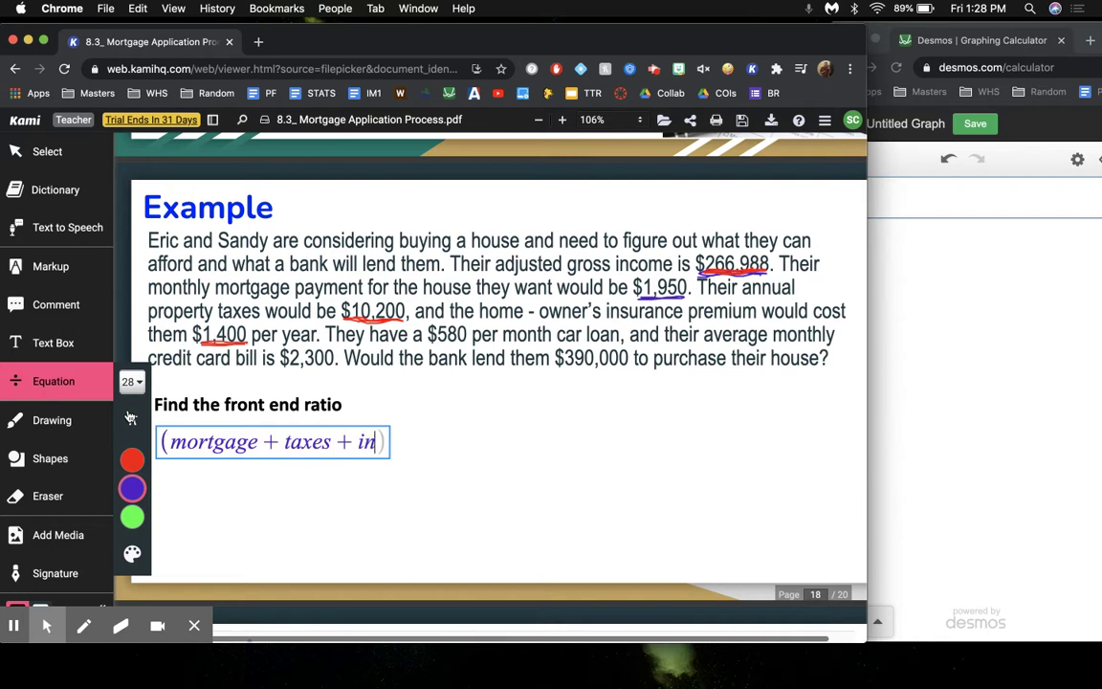
{"action": "type", "text": "surance)"}
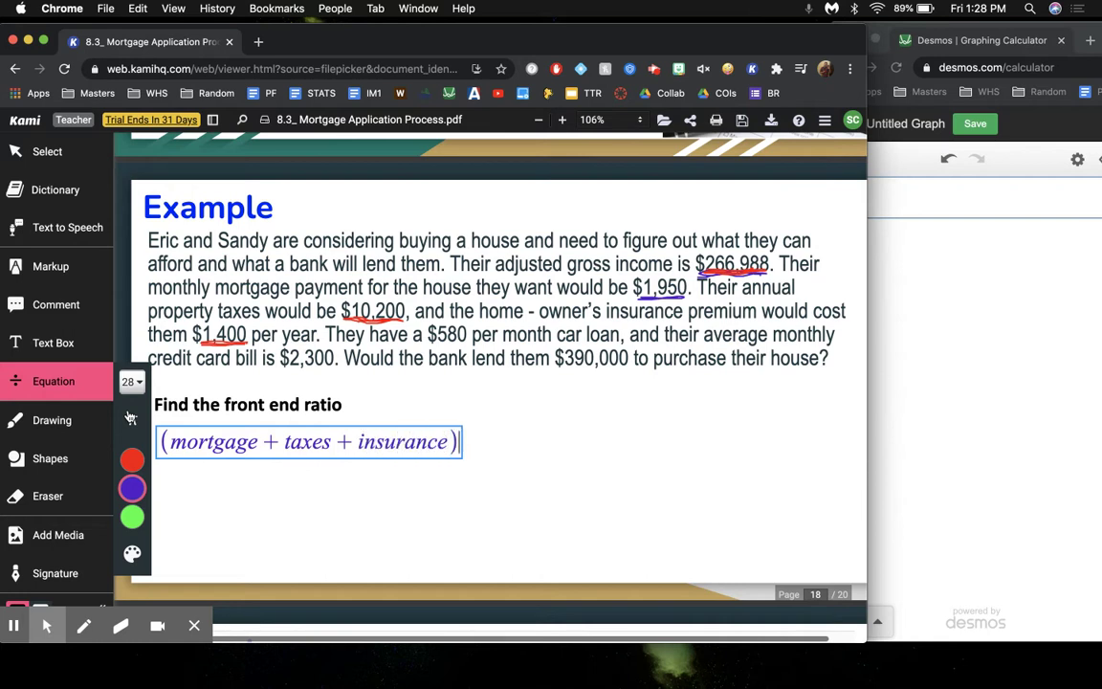
{"action": "type", "text": "?"}
{"action": "key", "text": "BackSpace"}
{"action": "type", "text": "/"}
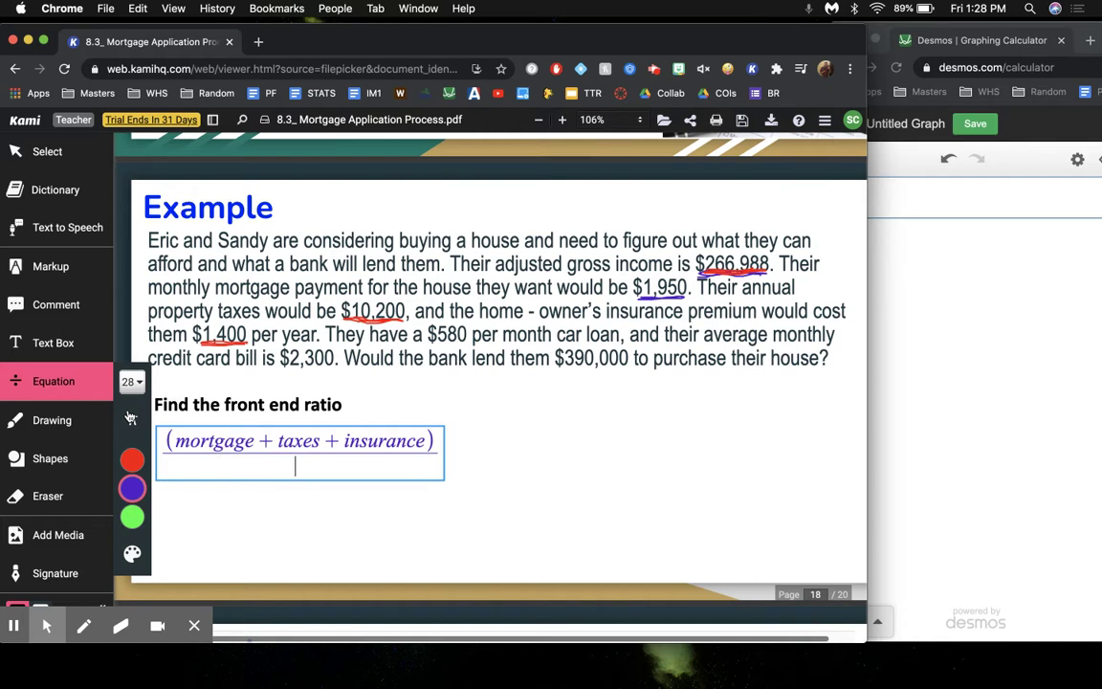
{"action": "type", "text": "income = "}
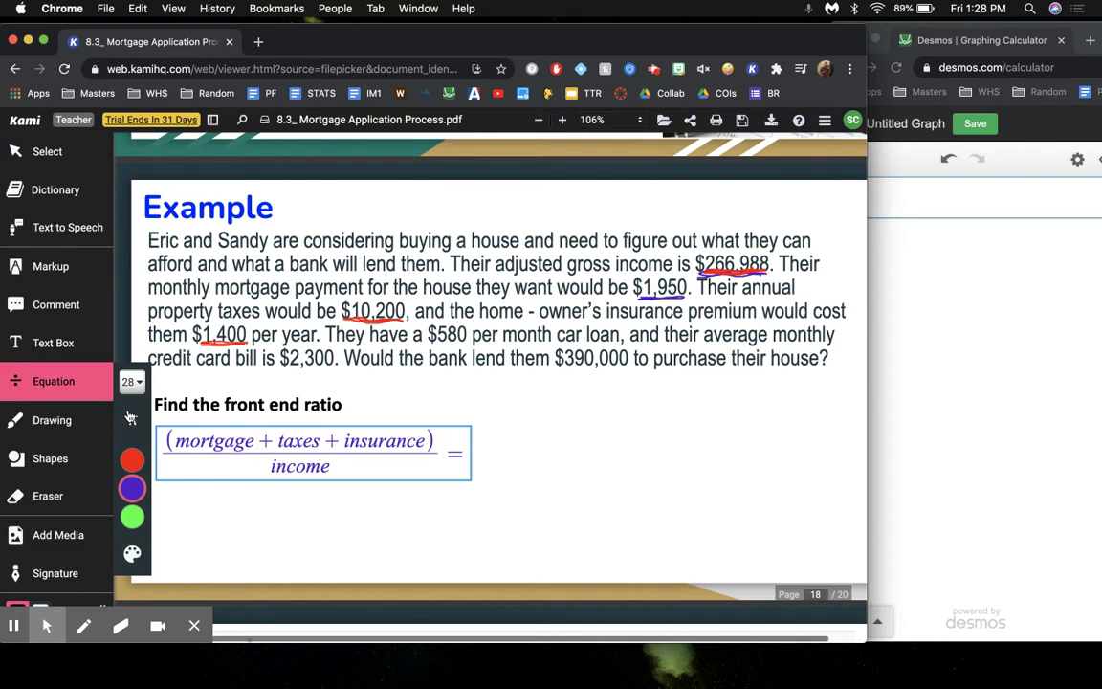
{"action": "type", "text": "("}
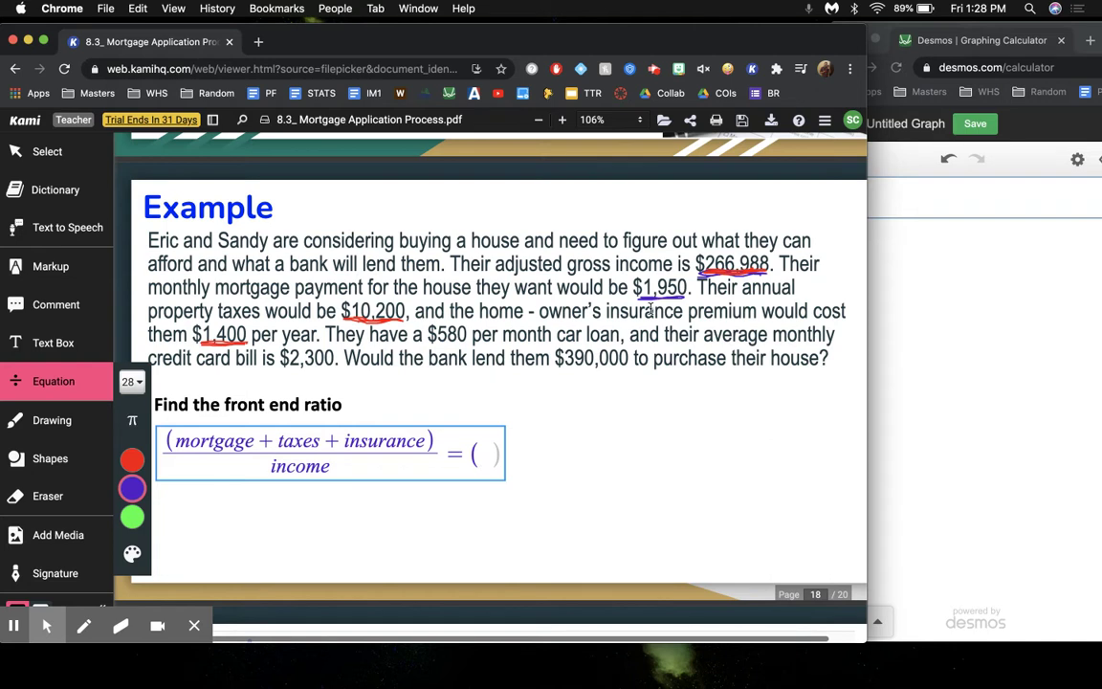
{"action": "type", "text": "19"}
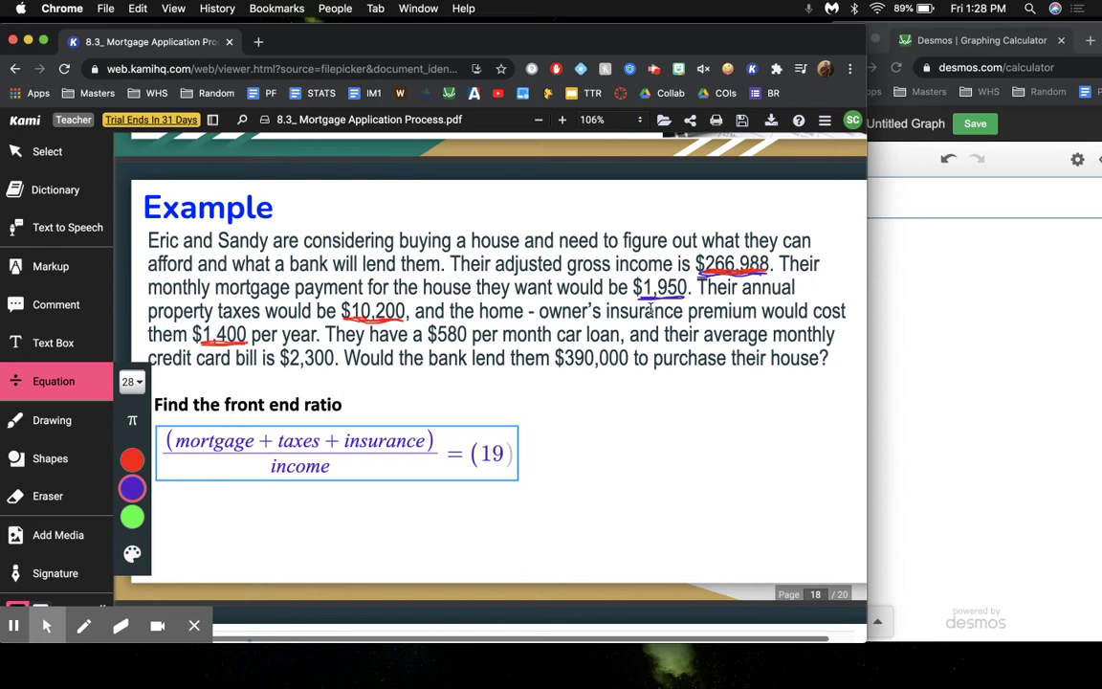
{"action": "type", "text": "50 +"}
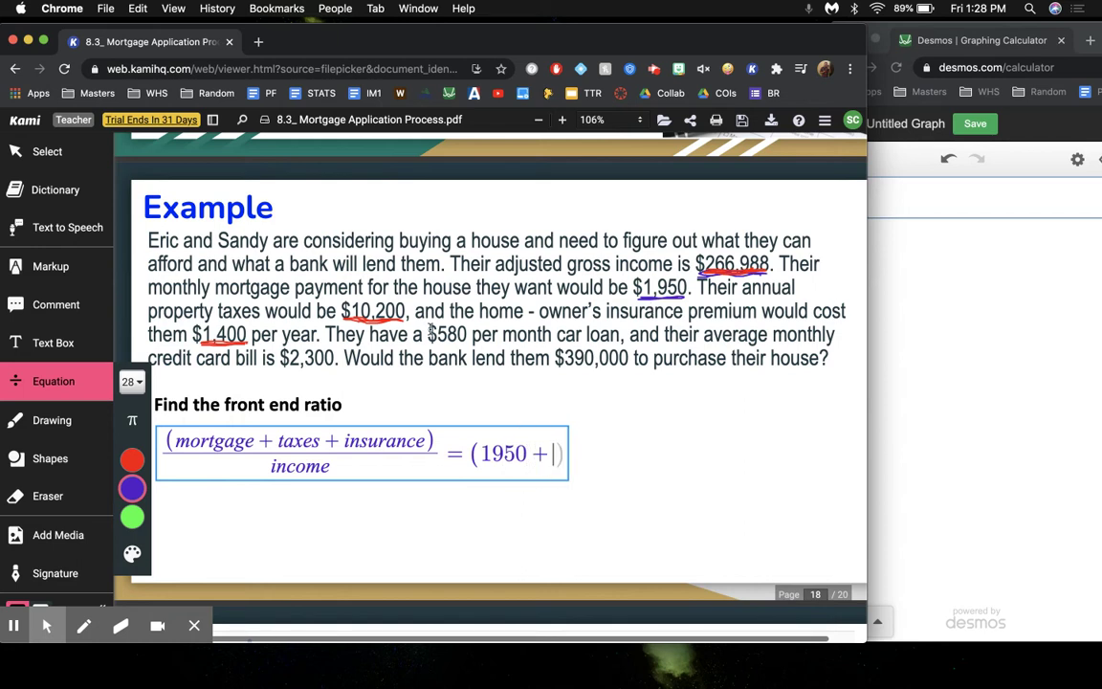
Step: Compute 10200/12 in Desmos and add '850 +' after 1950 in the equation
{"action": "left_click", "coordinate": [963, 197]}
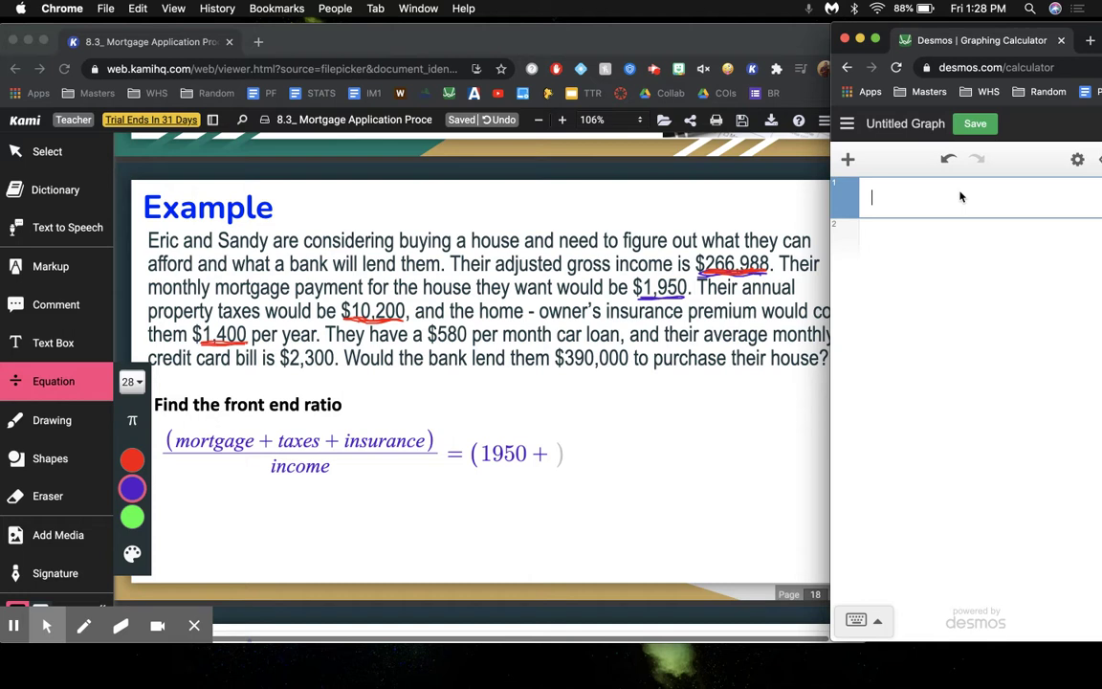
{"action": "type", "text": "10200/12"}
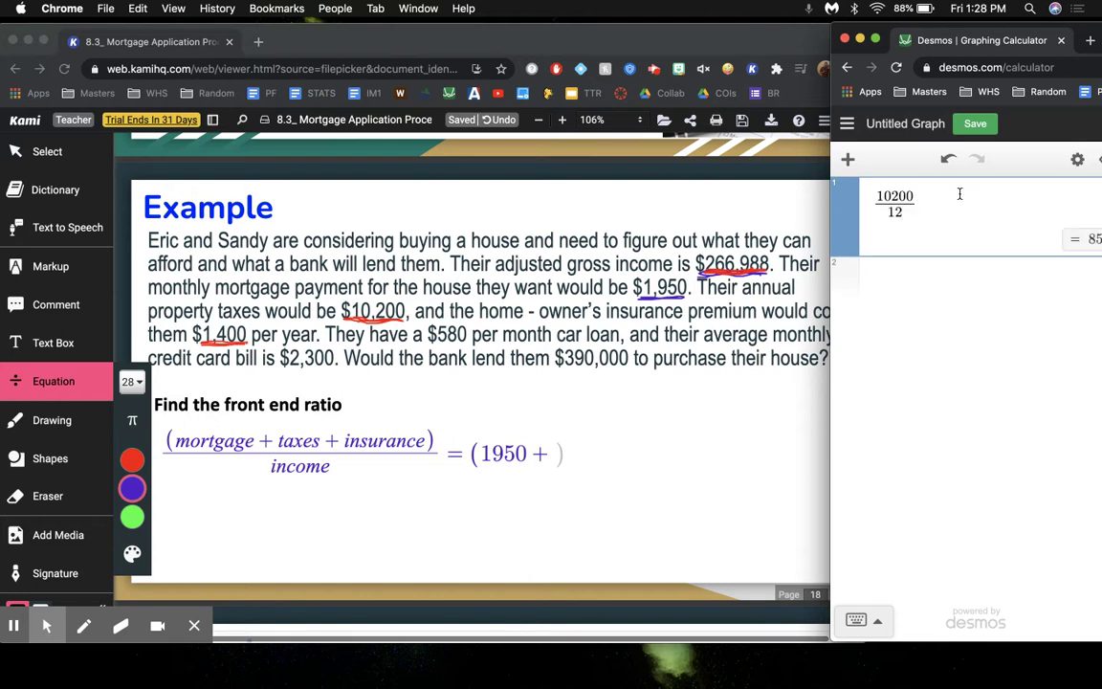
{"action": "left_click_drag", "start_coordinate": [1034, 39], "coordinate": [1017, 41]}
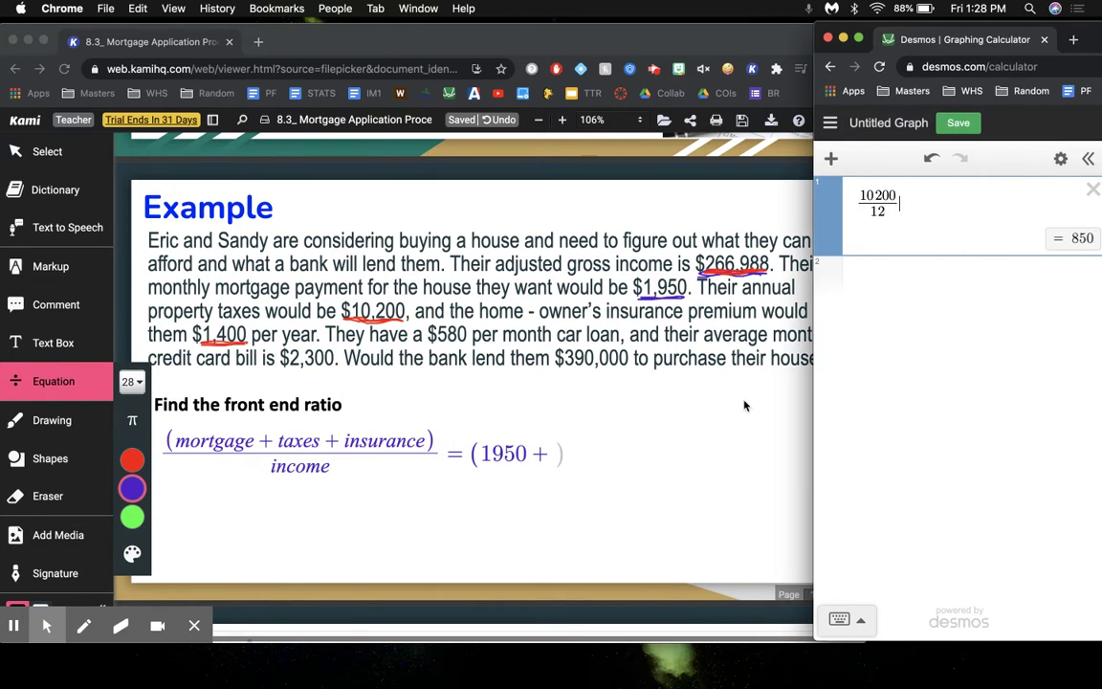
{"action": "left_click", "coordinate": [548, 454]}
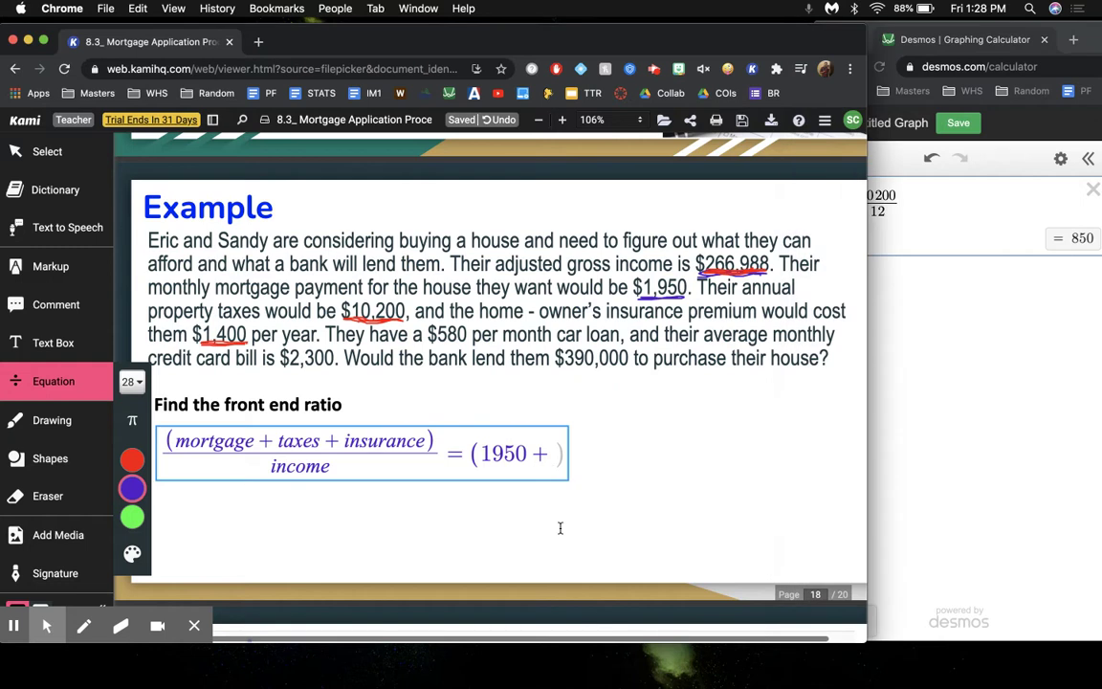
{"action": "type", "text": "850 +"}
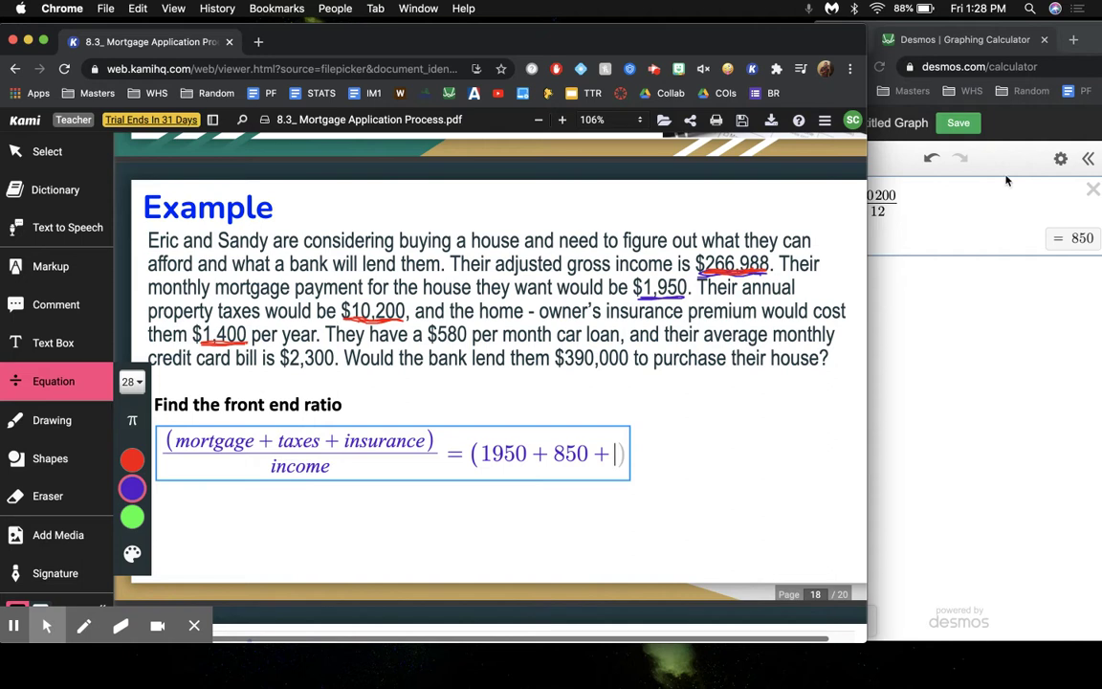
Step: Compute 1400/12 in Desmos and close the numerator with 116.67 over an empty denominator
{"action": "left_click", "coordinate": [907, 266]}
{"action": "left_click", "coordinate": [894, 270]}
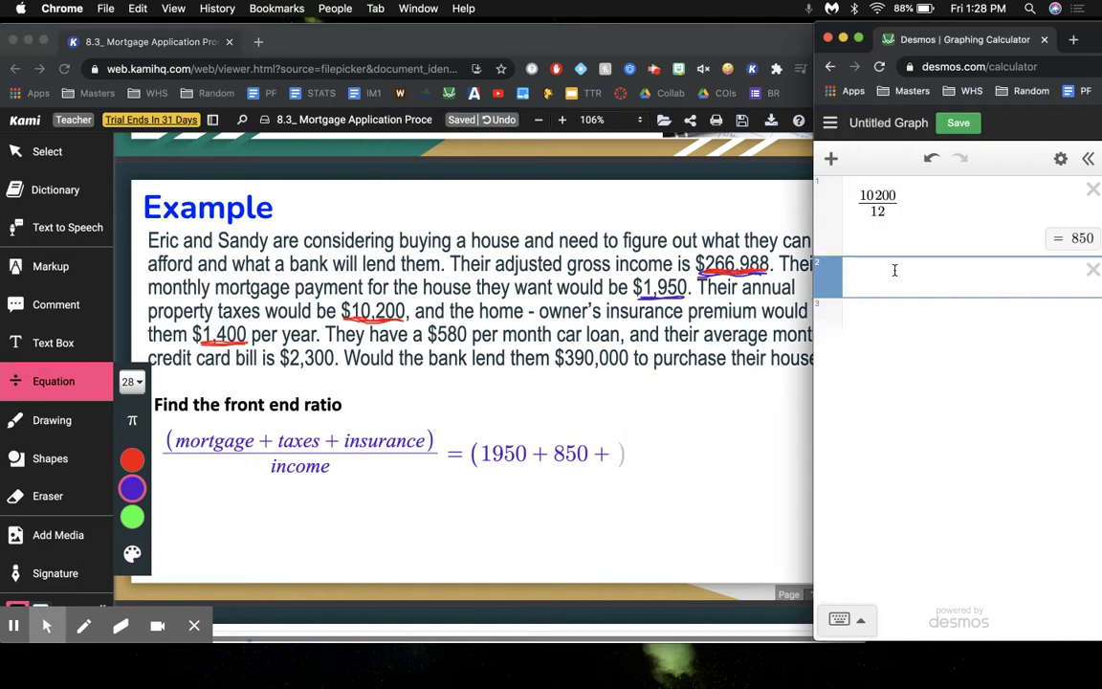
{"action": "type", "text": "1400/12"}
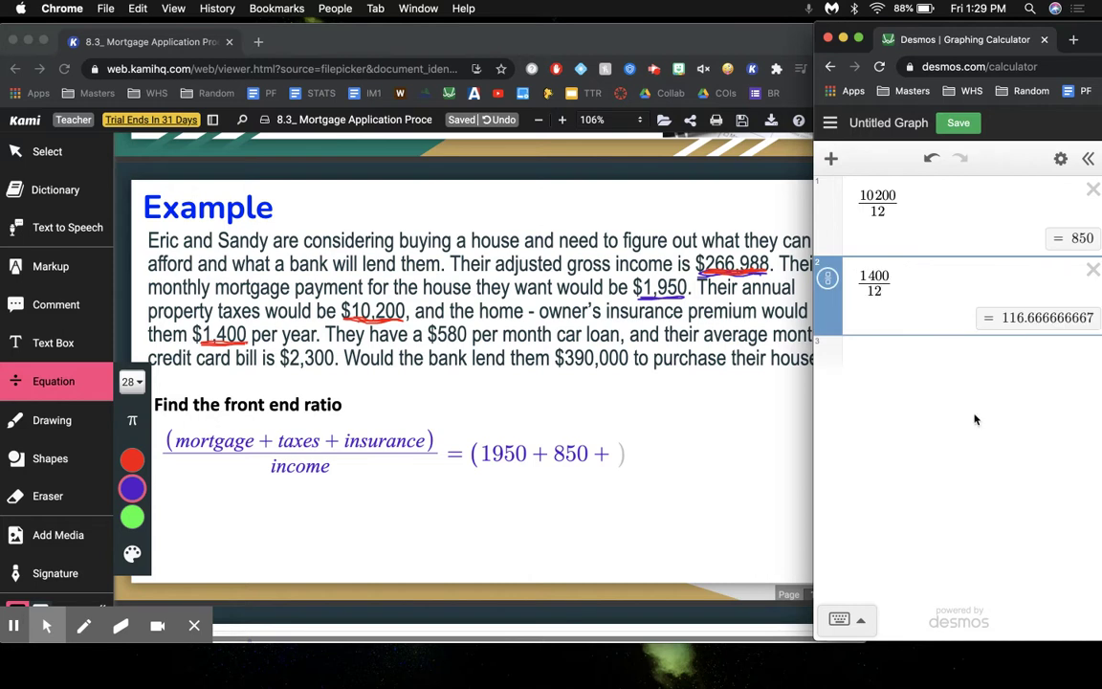
{"action": "left_click", "coordinate": [612, 454]}
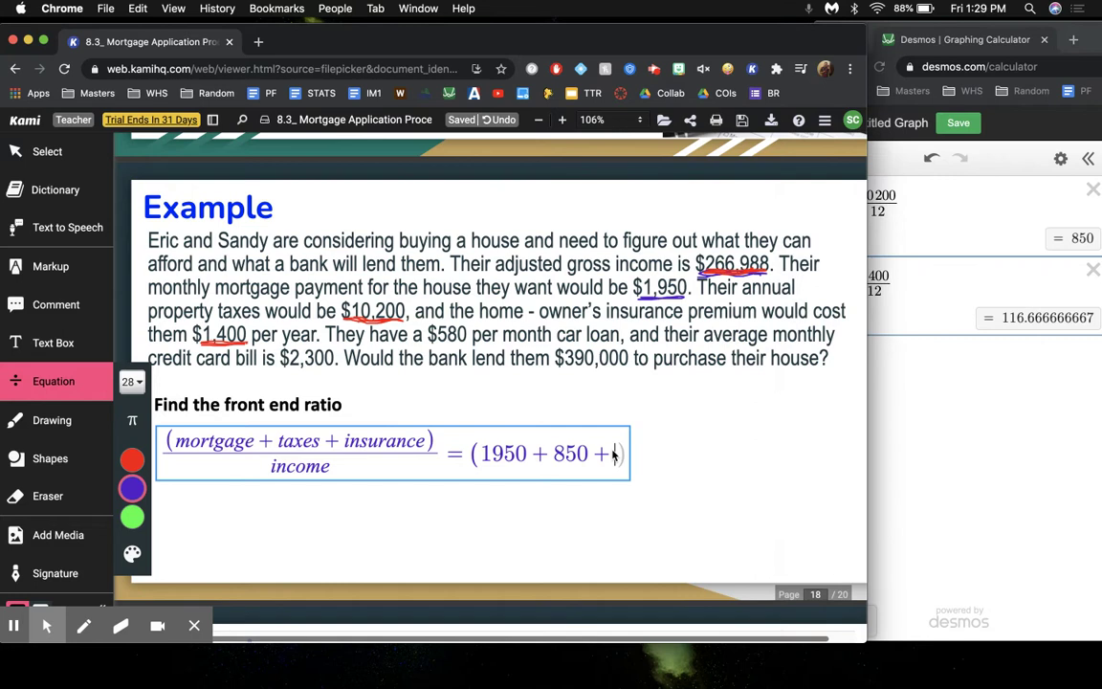
{"action": "type", "text": "116.6"}
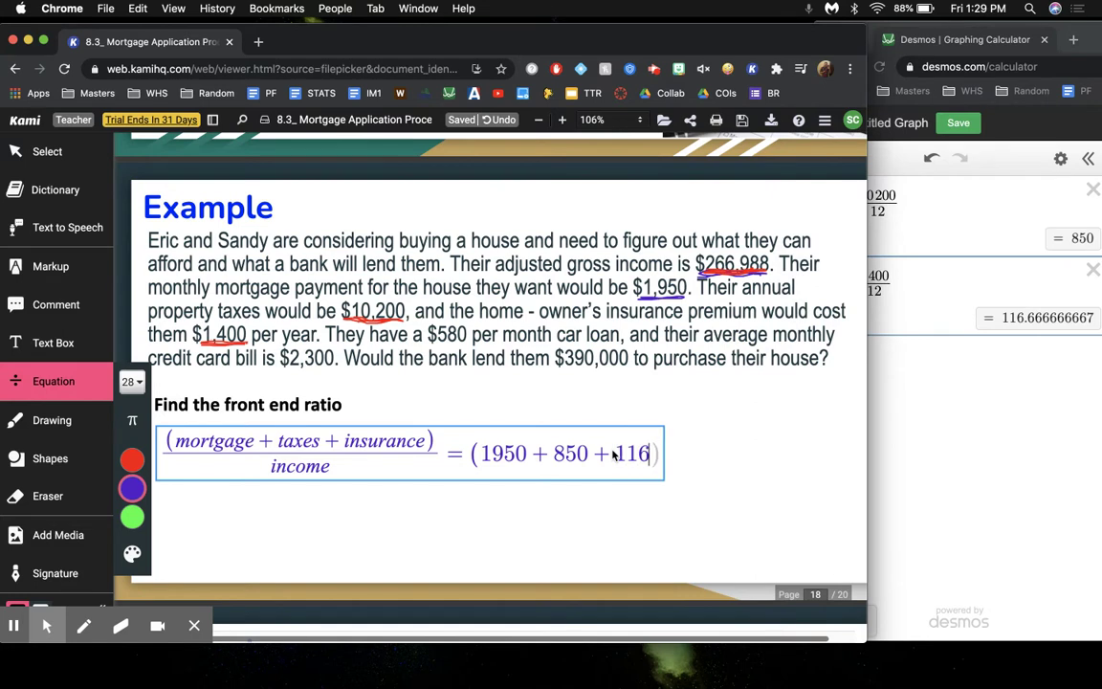
{"action": "type", "text": "7"}
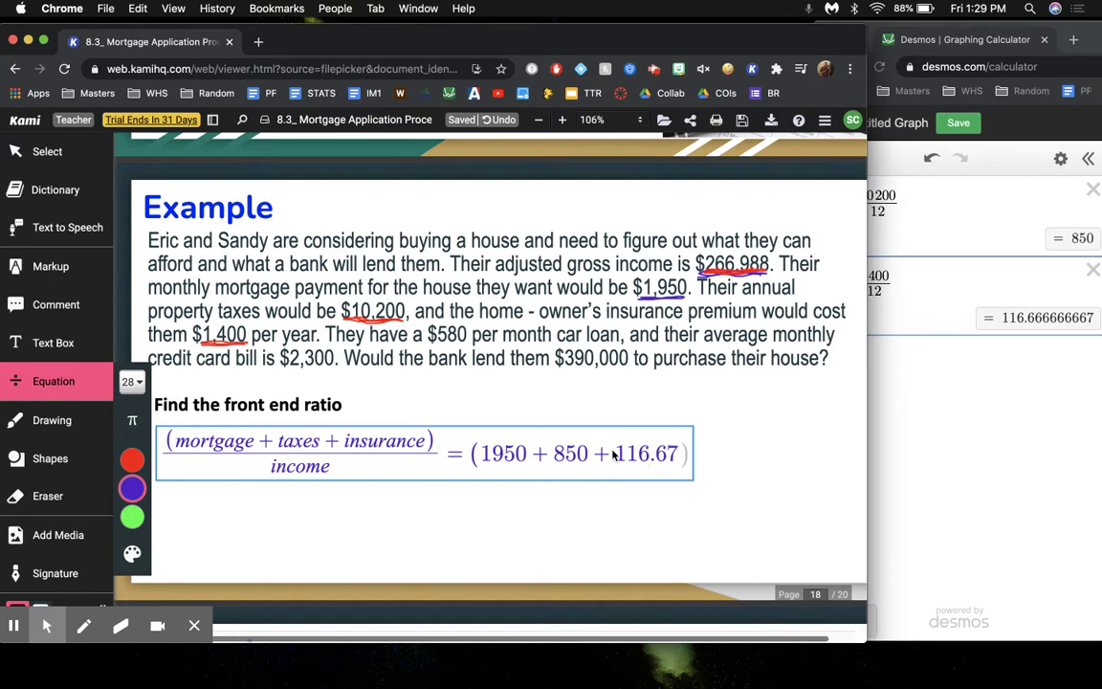
{"action": "type", "text": ")/"}
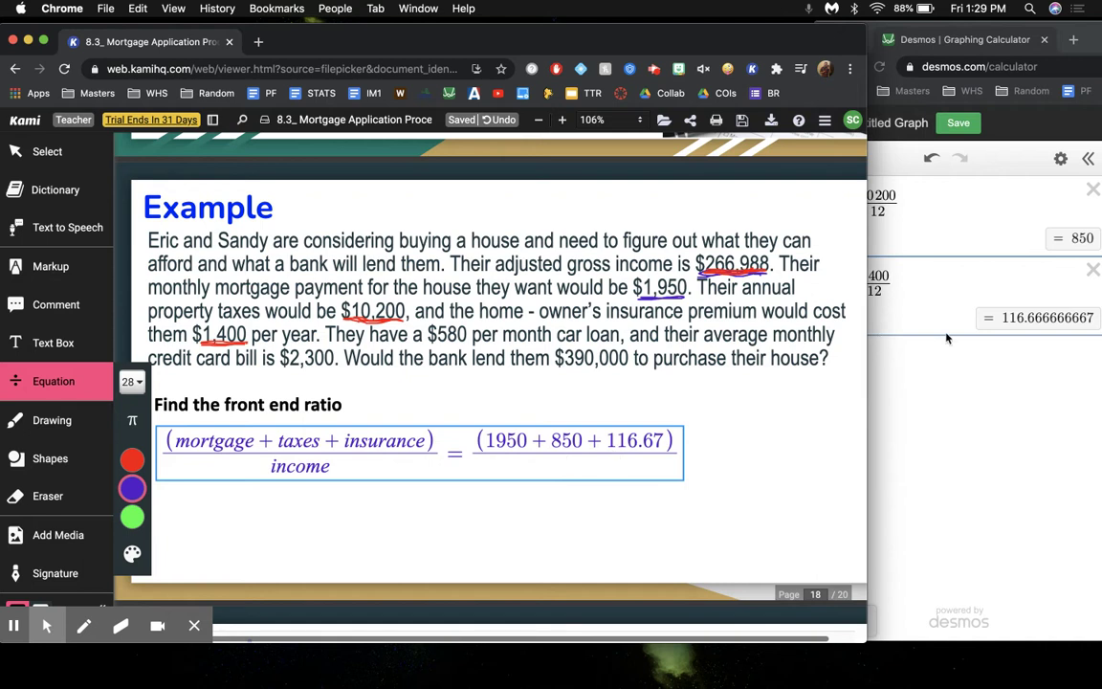
{"action": "left_click", "coordinate": [915, 360]}
{"action": "left_click", "coordinate": [911, 350]}
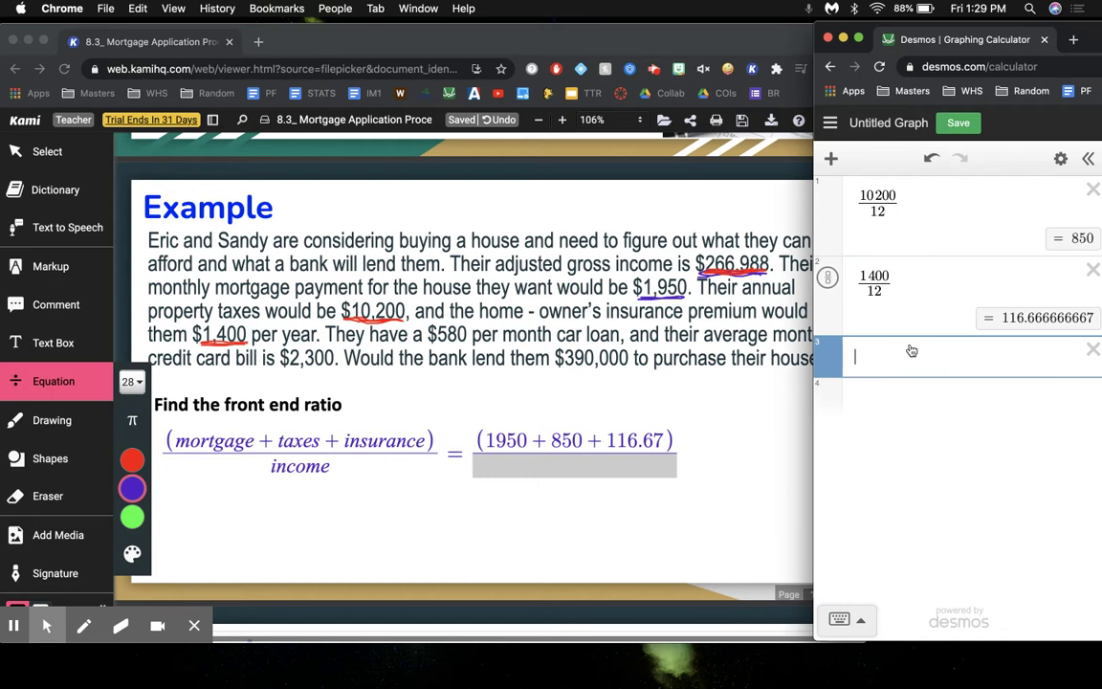
Step: Compute 266988/12 in Desmos, enter 22249 as the denominator, and select the fraction
{"action": "type", "text": "266988/12"}
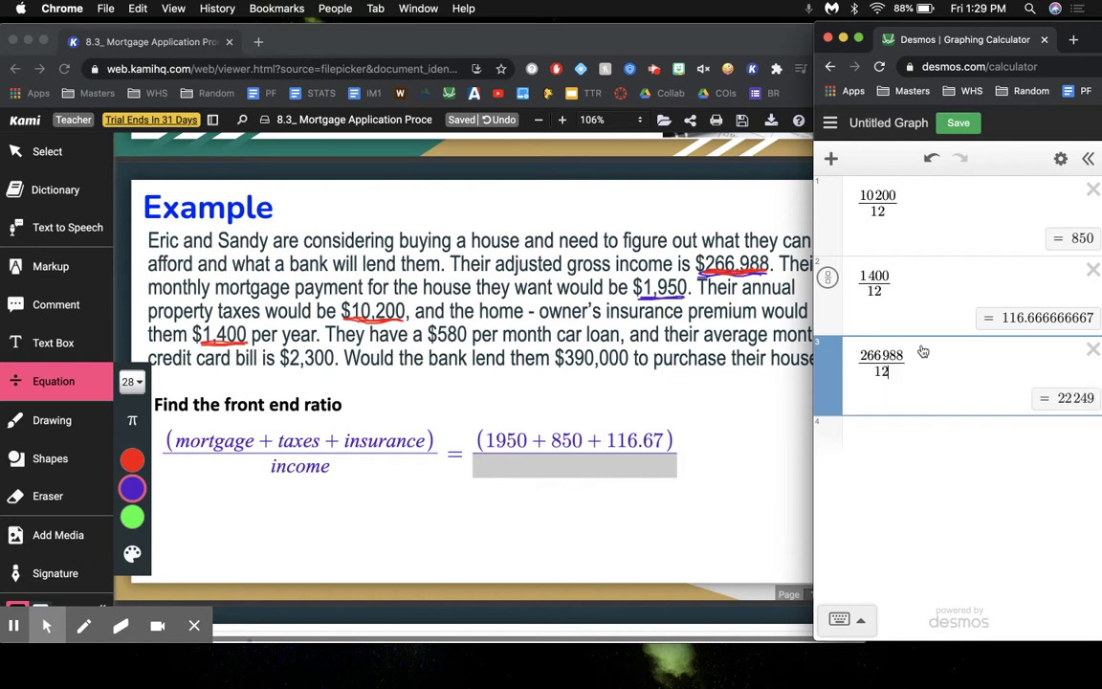
{"action": "left_click", "coordinate": [582, 467]}
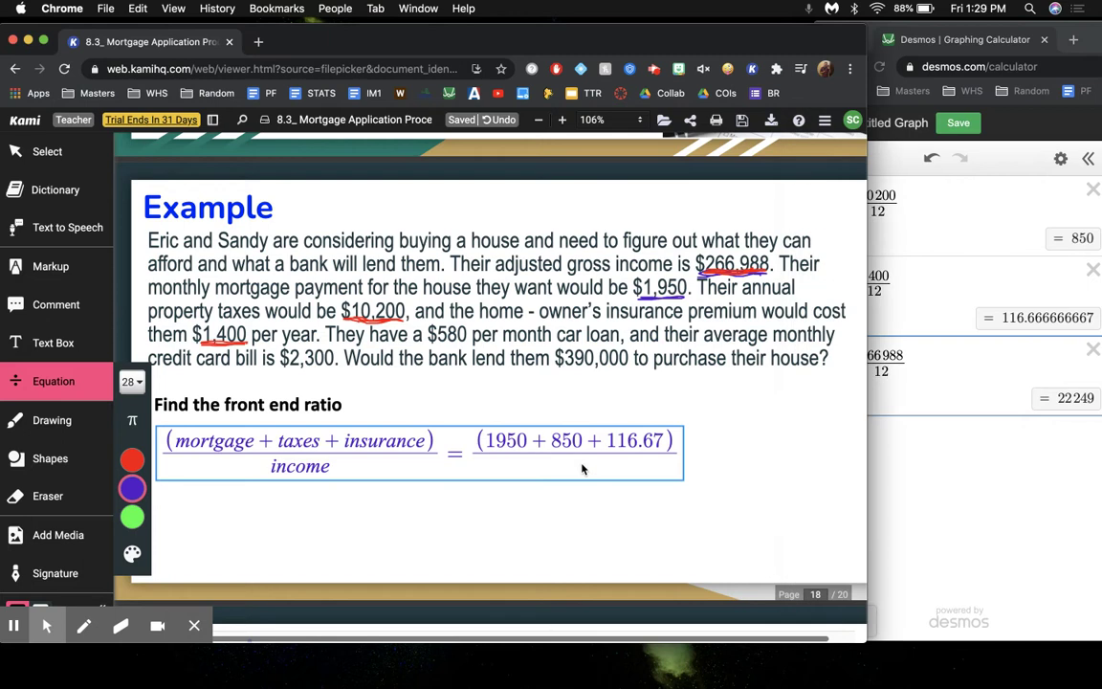
{"action": "type", "text": "22248"}
{"action": "key", "text": "BackSpace"}
{"action": "type", "text": "9"}
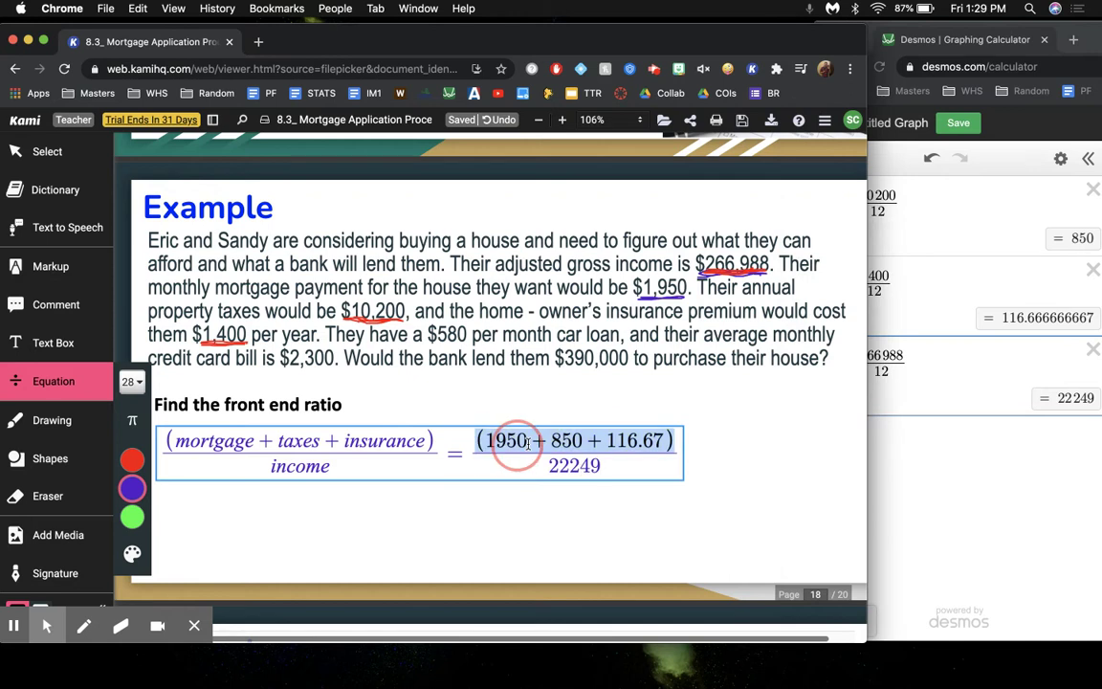
{"action": "left_click_drag", "start_coordinate": [512, 438], "coordinate": [649, 466]}
{"action": "left_click", "coordinate": [852, 406]}
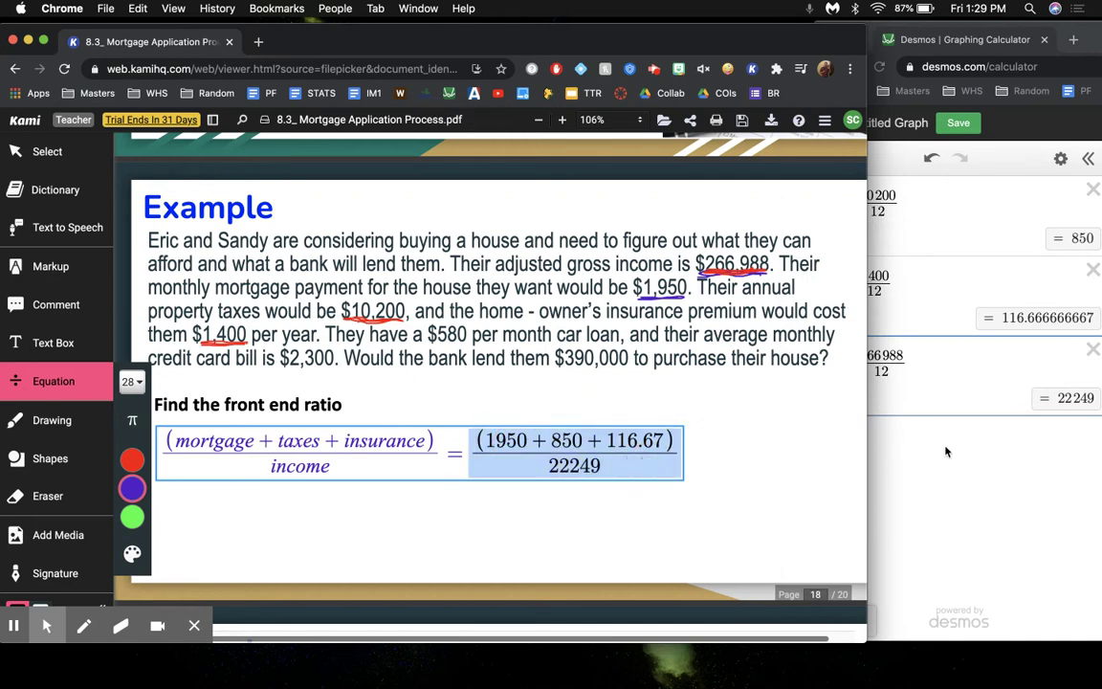
Step: Evaluate the pasted fraction in Desmos and append '= 0.131 = 13.1%' to the equation
{"action": "left_click", "coordinate": [940, 446]}
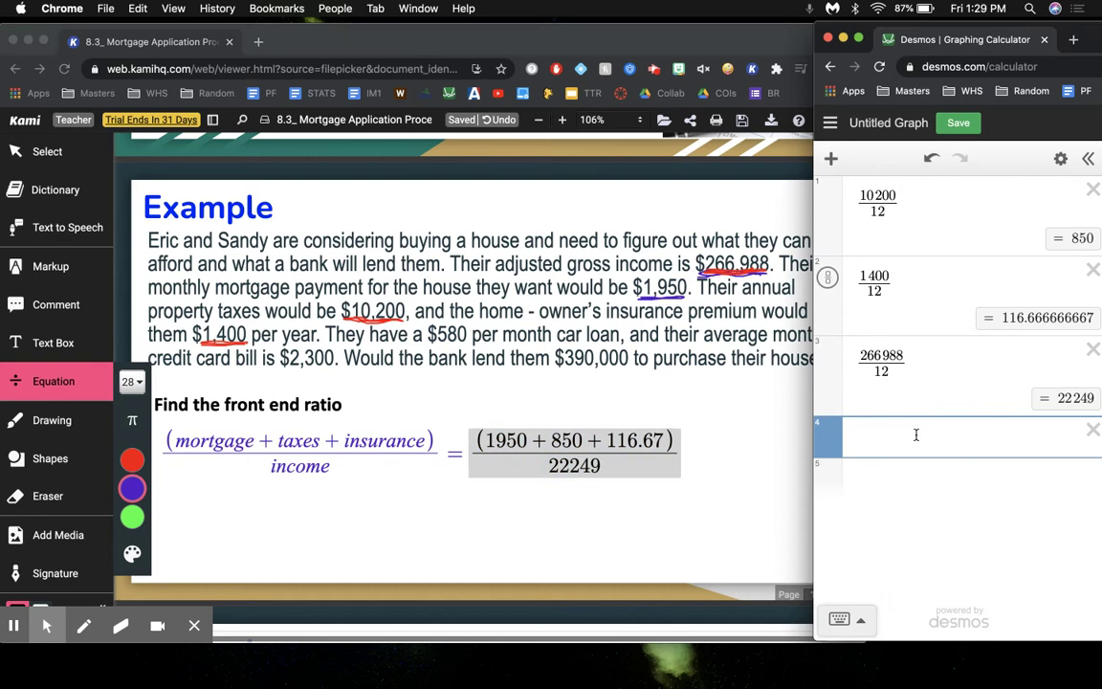
{"action": "type", "text": "(1950+850+116.67)/22249"}
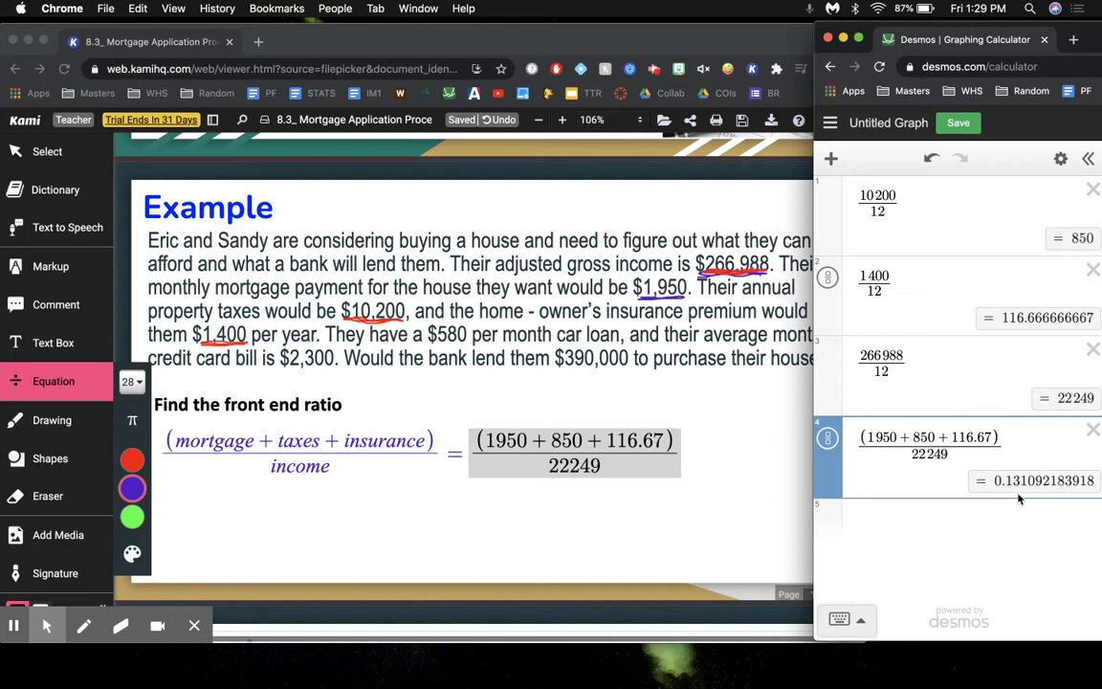
{"action": "left_click", "coordinate": [609, 411]}
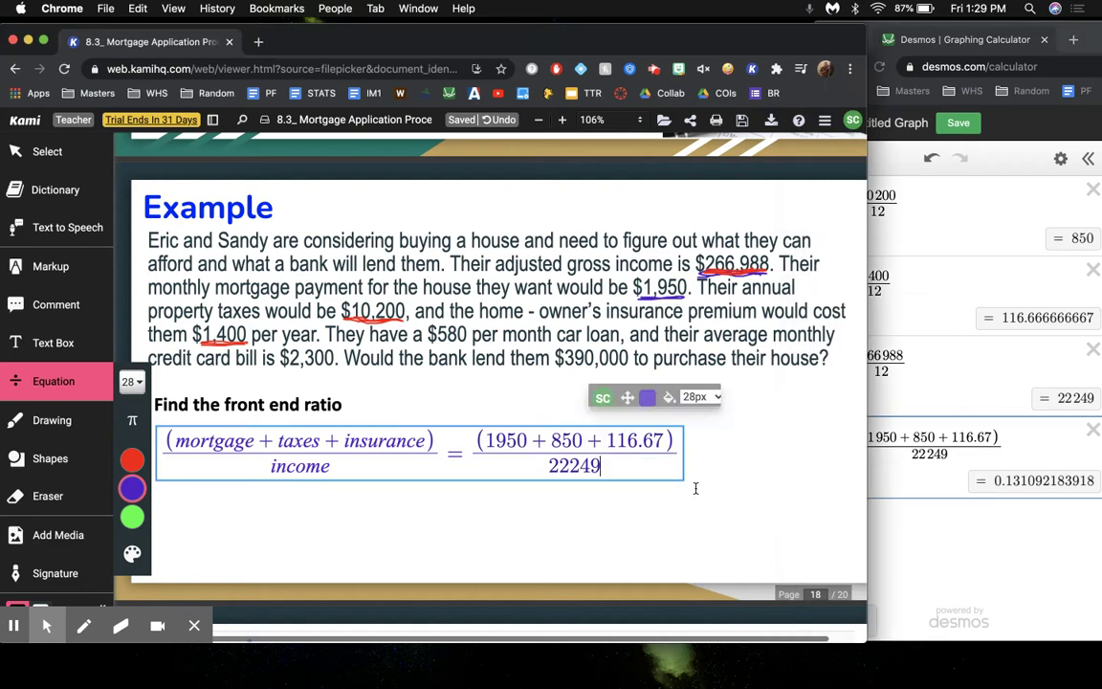
{"action": "key", "text": "Right"}
{"action": "type", "text": "= "}
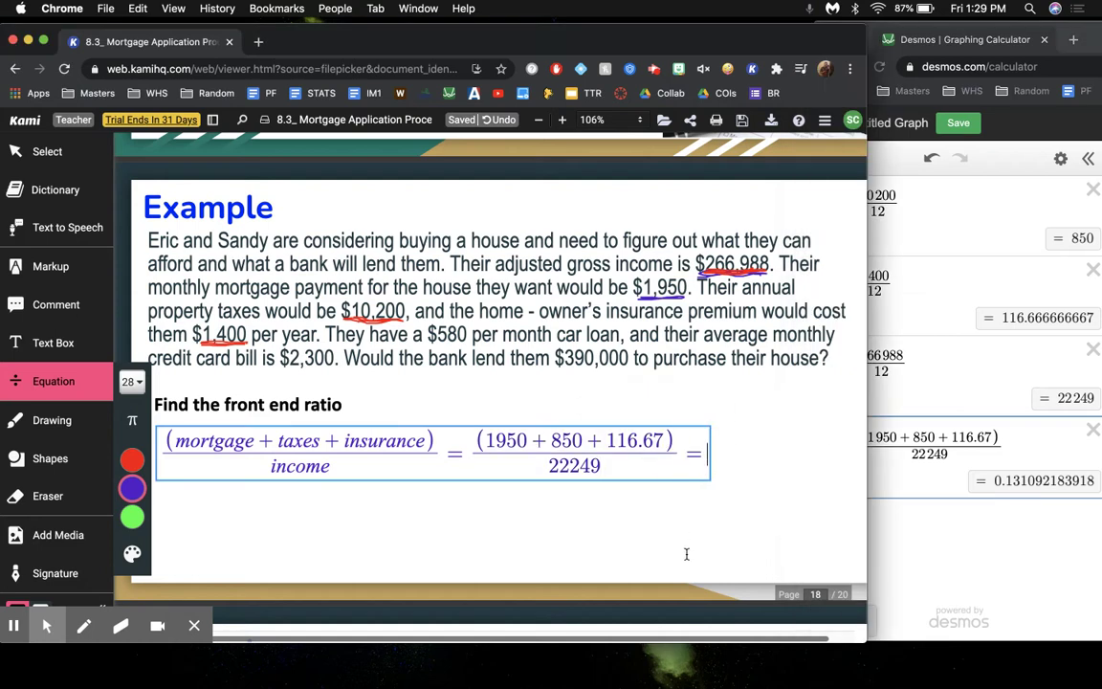
{"action": "type", "text": "0."}
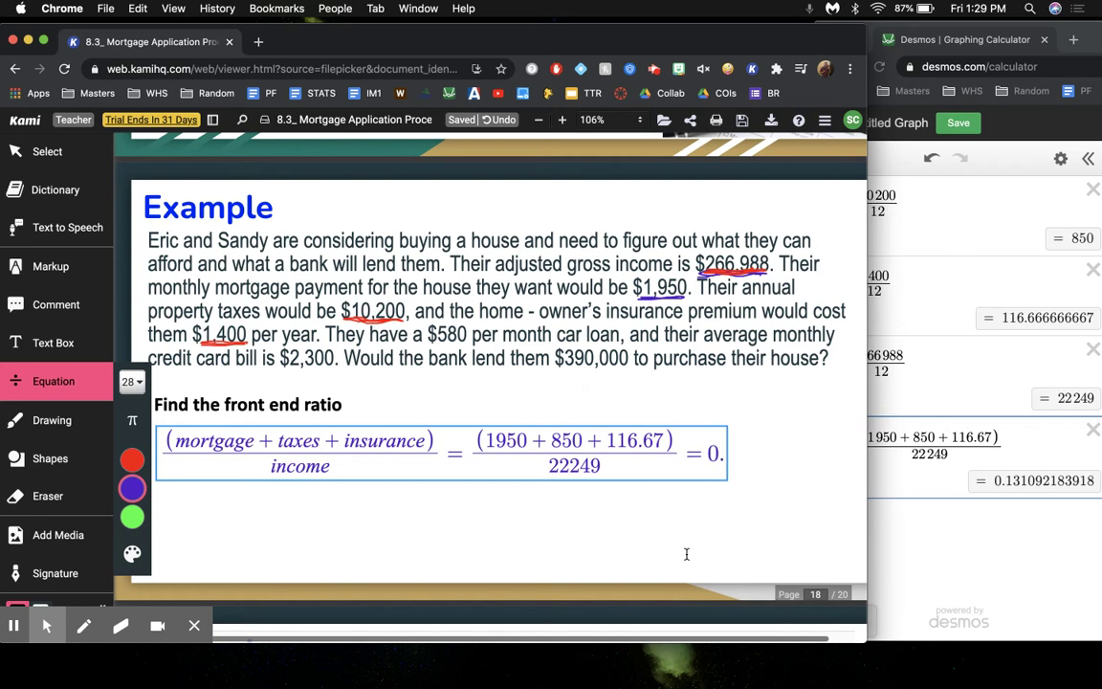
{"action": "type", "text": "131 "}
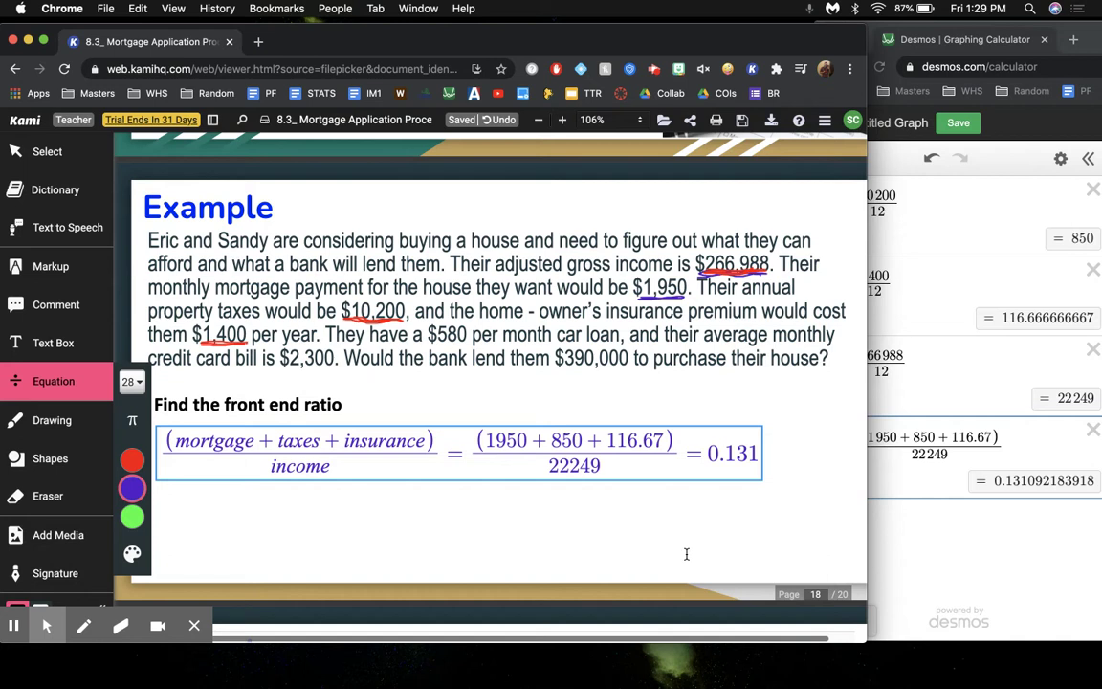
{"action": "type", "text": "= 13.1"}
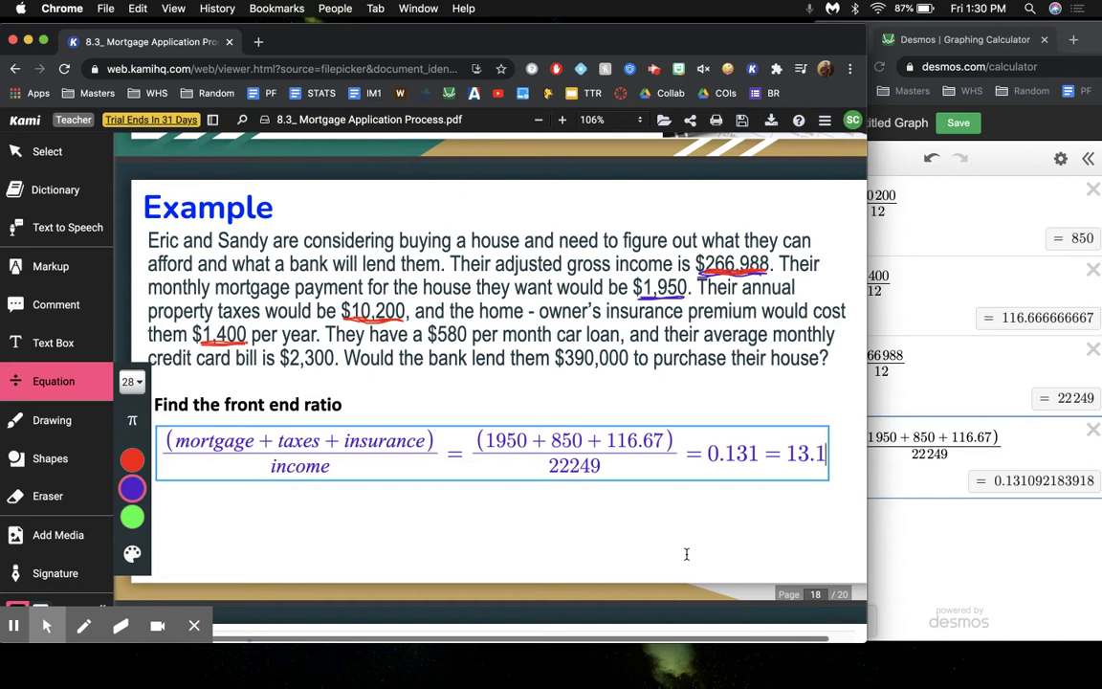
{"action": "type", "text": "%"}
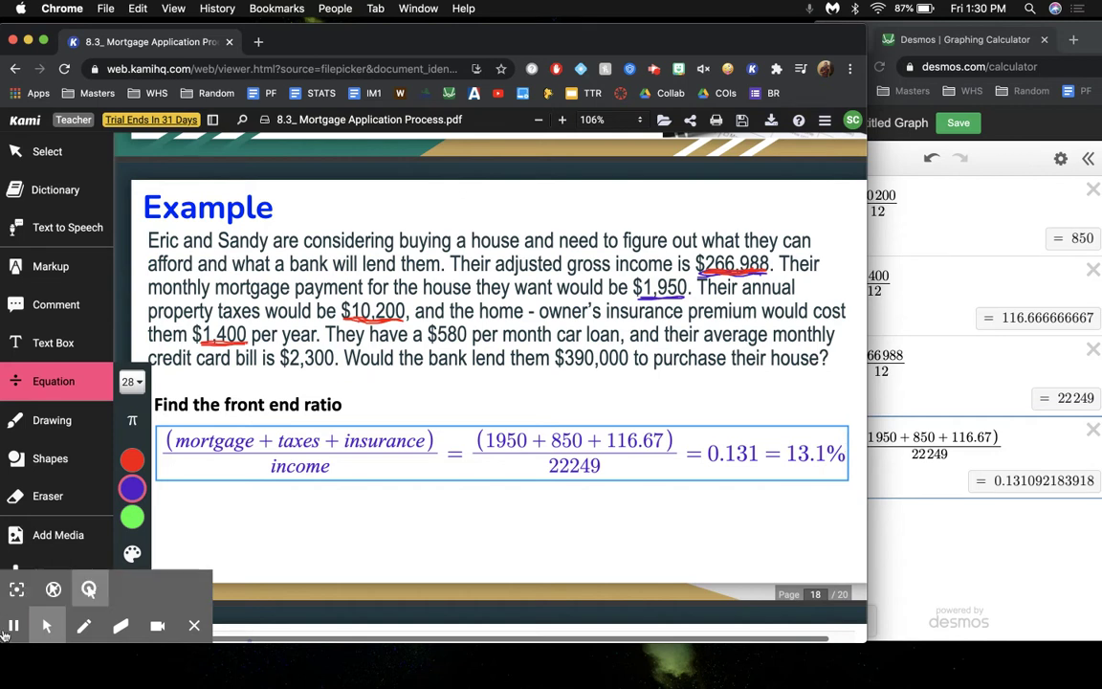
{"action": "left_click", "coordinate": [278, 438]}
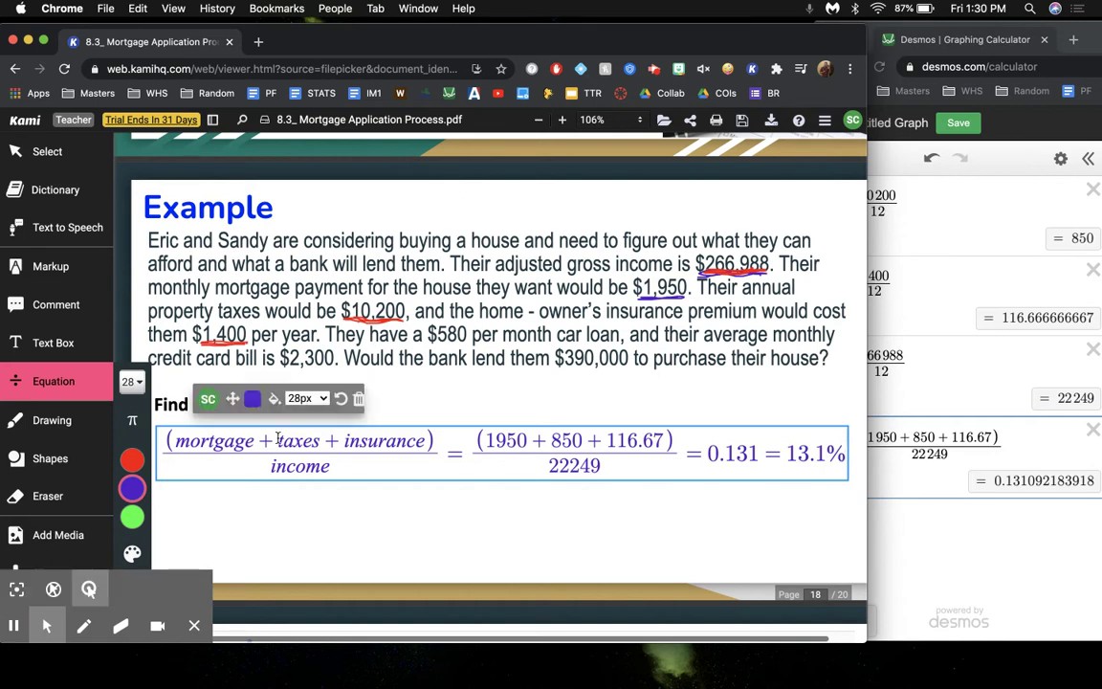
{"action": "scroll", "coordinate": [277, 440], "scroll_direction": "up", "scroll_amount": 20}
{"action": "scroll", "coordinate": [277, 440], "scroll_direction": "up", "scroll_amount": 5}
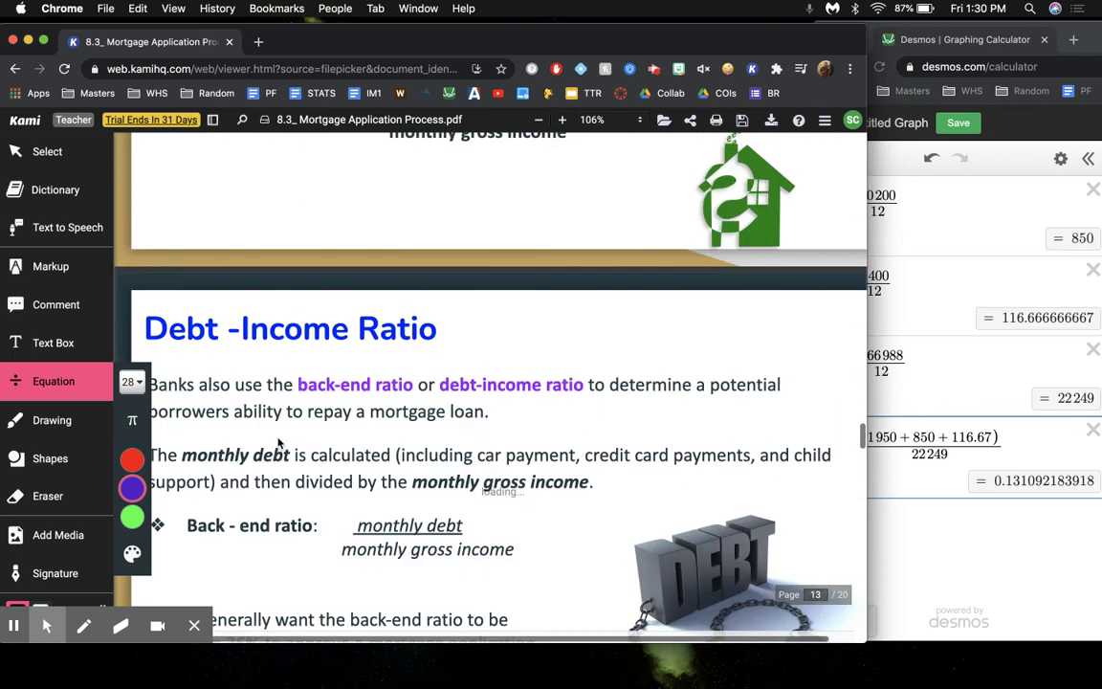
{"action": "scroll", "coordinate": [278, 440], "scroll_direction": "down", "scroll_amount": 2}
{"action": "scroll", "coordinate": [279, 442], "scroll_direction": "down", "scroll_amount": 1}
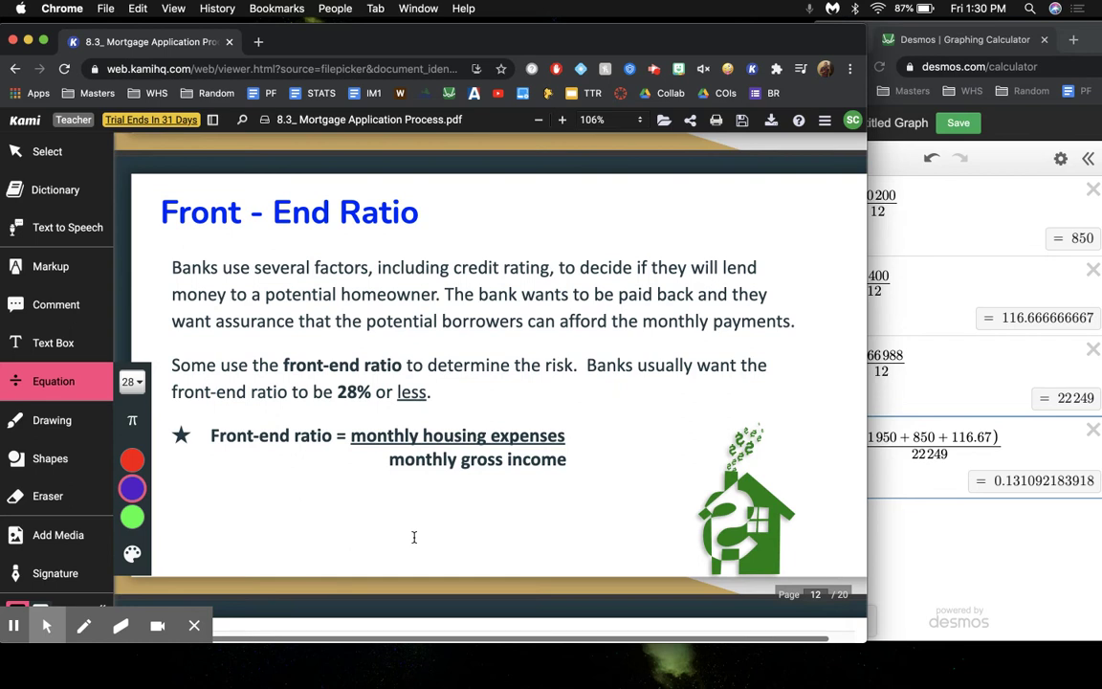
{"action": "scroll", "coordinate": [414, 542], "scroll_direction": "down", "scroll_amount": 15}
{"action": "scroll", "coordinate": [414, 542], "scroll_direction": "down", "scroll_amount": 15}
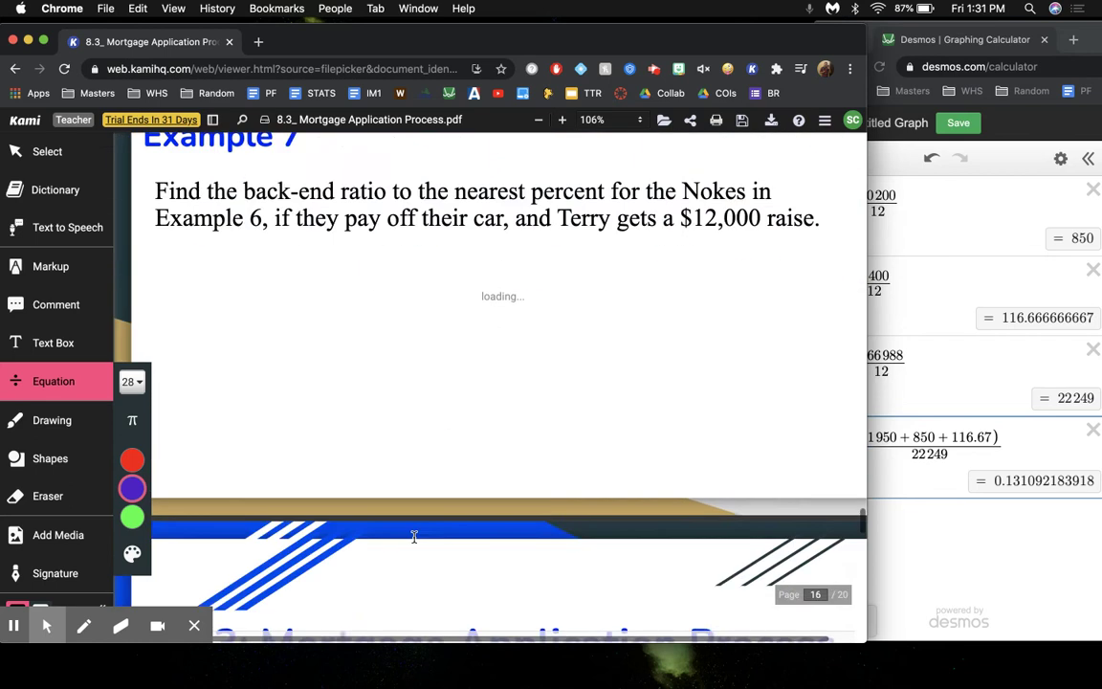
{"action": "scroll", "coordinate": [414, 543], "scroll_direction": "down", "scroll_amount": 1}
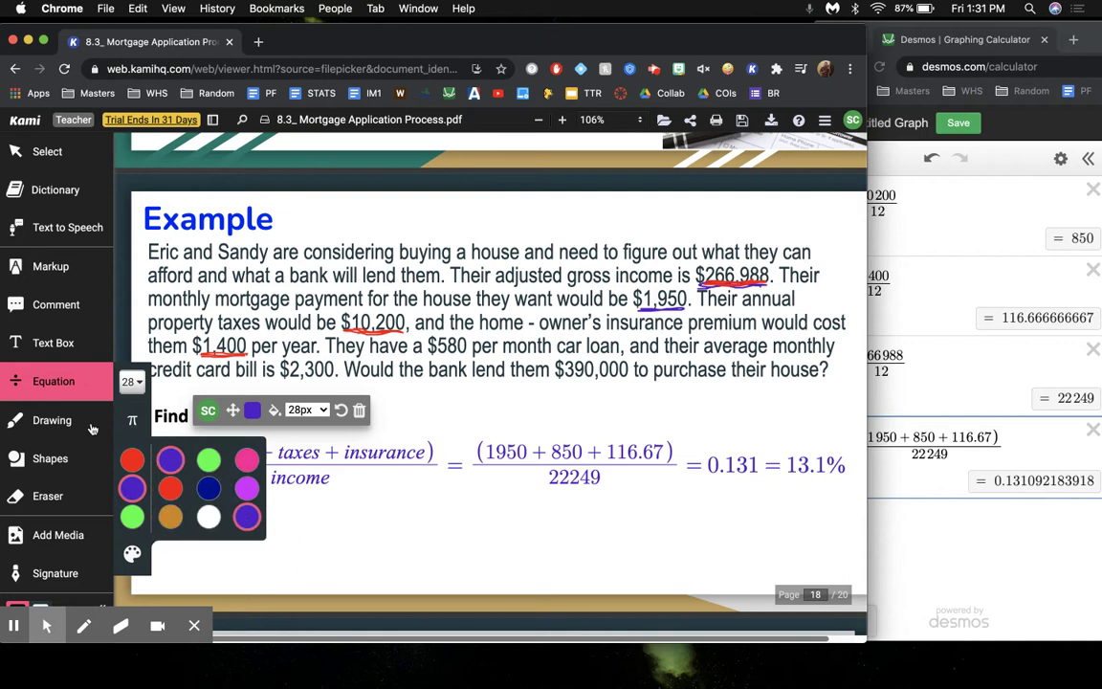
Step: Add a text box under the equation: 'They will get approve since their front end ratio is 13.1%, and that is lees than 28%'
{"action": "left_click", "coordinate": [50, 342]}
{"action": "left_click", "coordinate": [181, 512]}
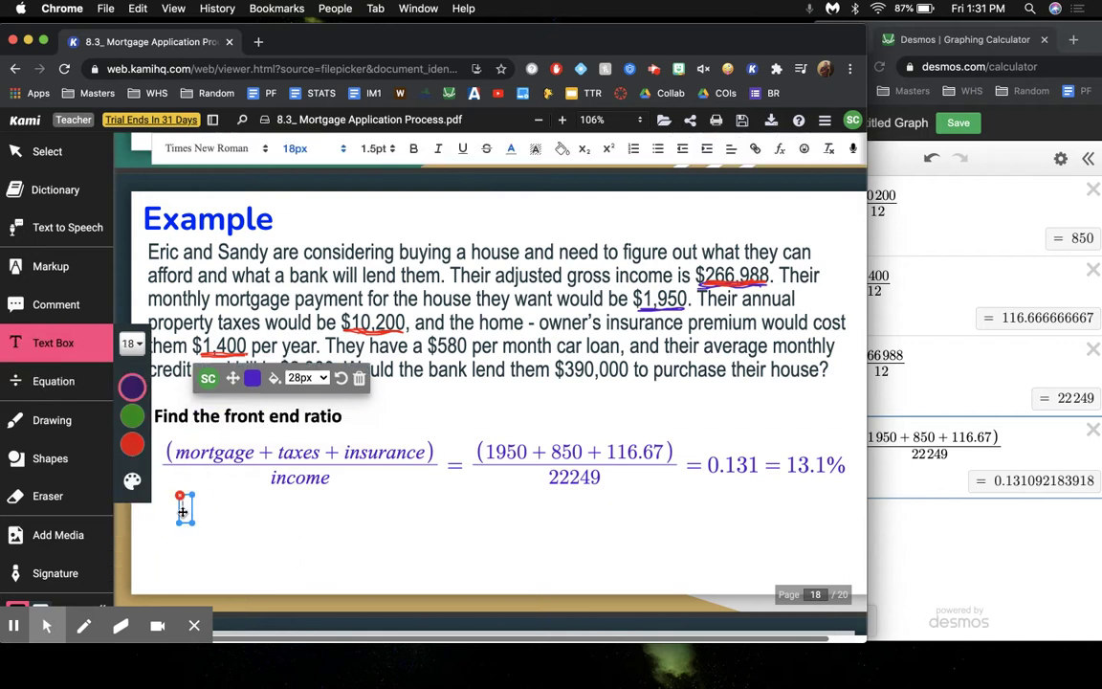
{"action": "type", "text": "They will get app"}
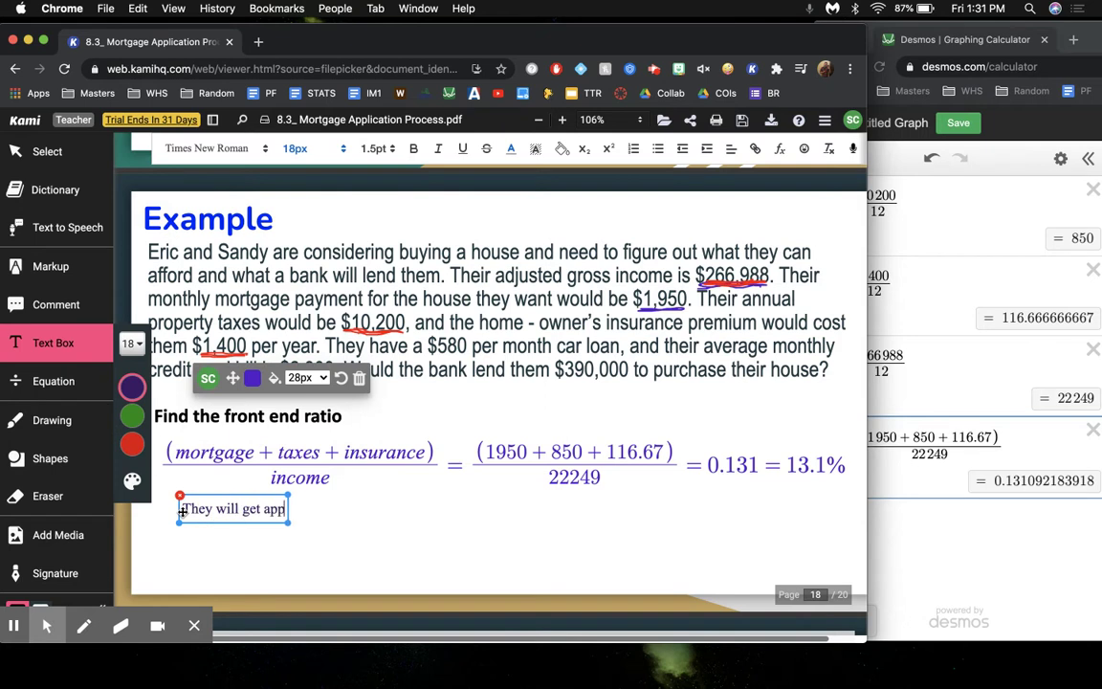
{"action": "type", "text": "rove since their"}
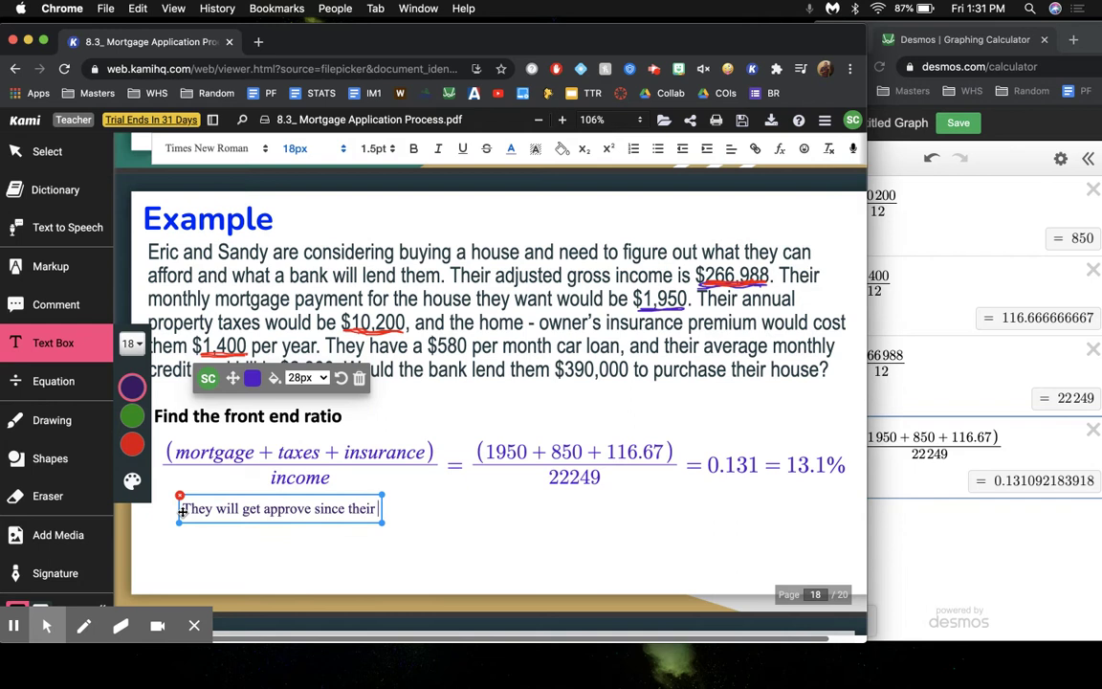
{"action": "type", "text": " front end"}
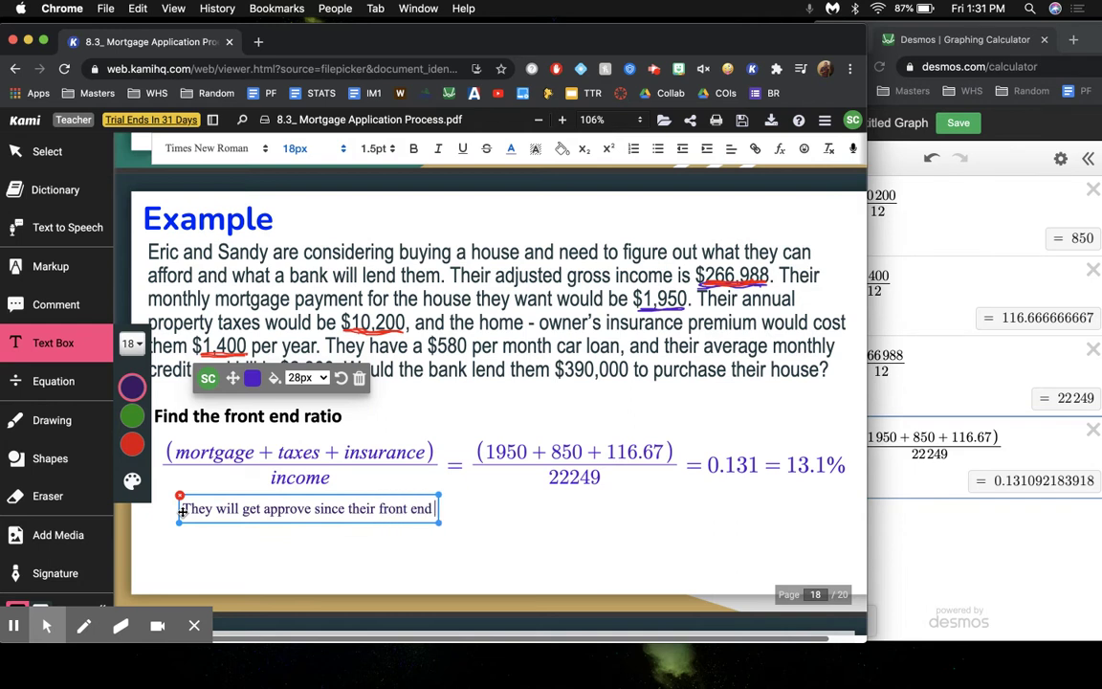
{"action": "type", "text": " ratio is "}
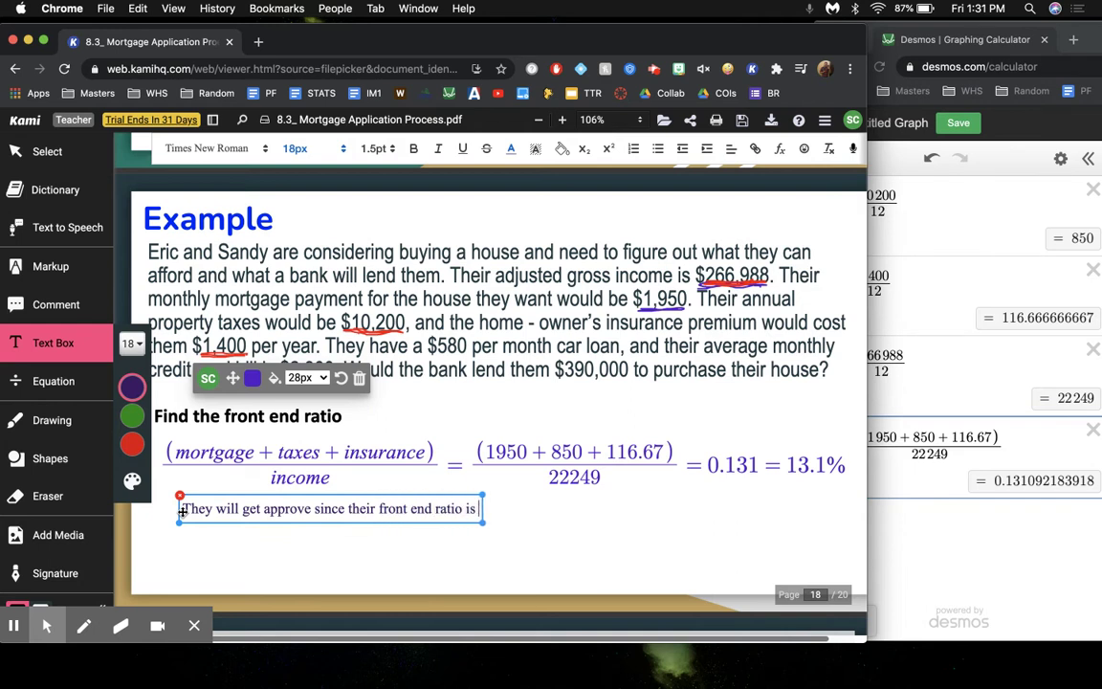
{"action": "type", "text": "13.1%, and that"}
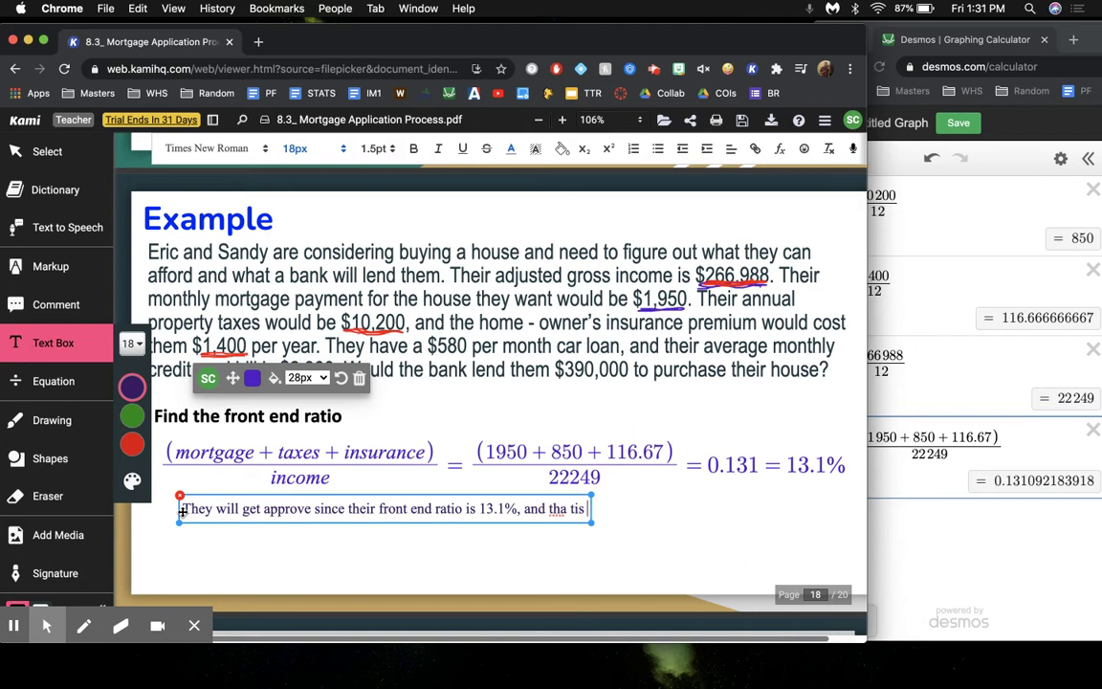
{"action": "type", "text": " is lee"}
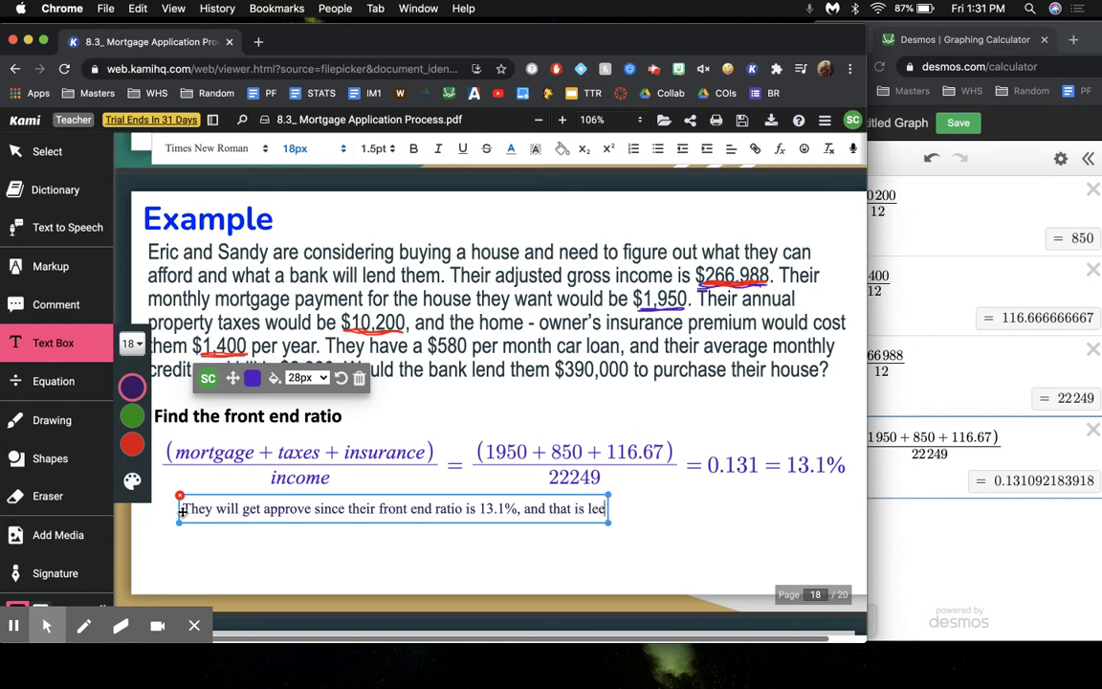
{"action": "type", "text": "s than 2"}
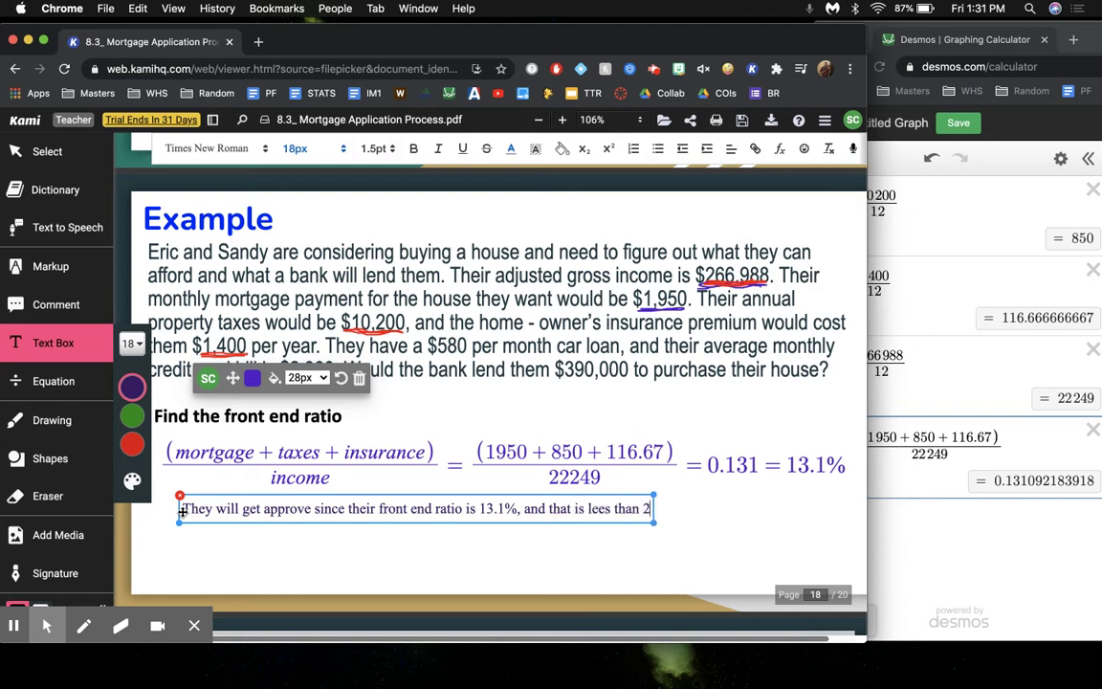
{"action": "type", "text": "8%."}
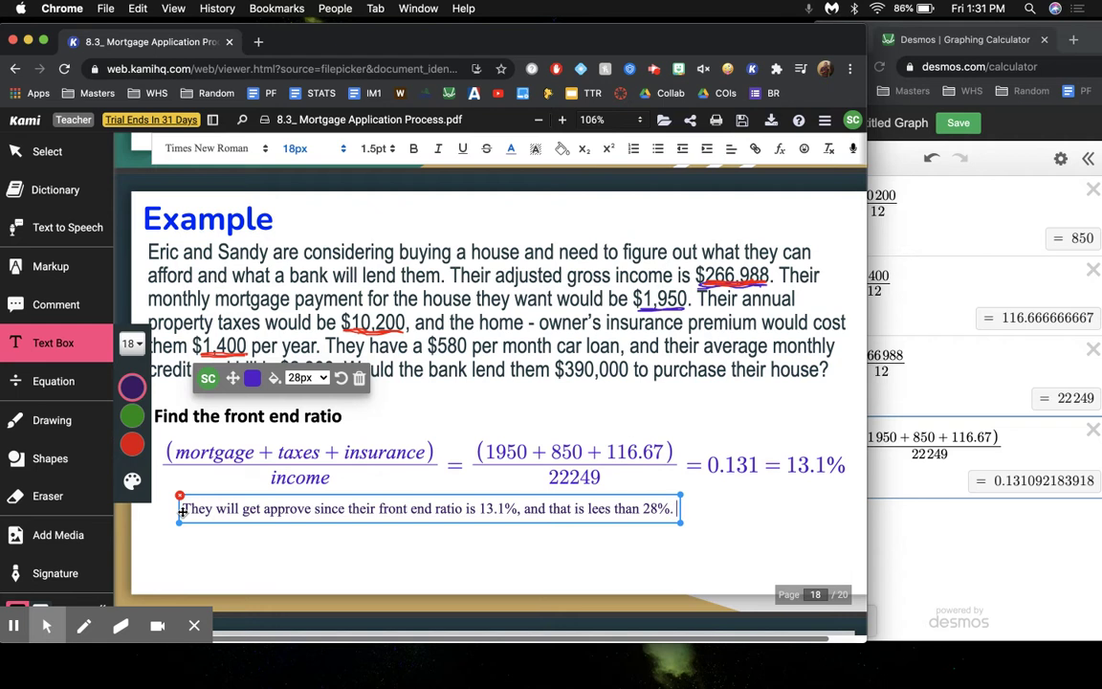
Step: Finish the previous note, clear the page selection, and scroll back to the equation
{"action": "left_click", "coordinate": [360, 441]}
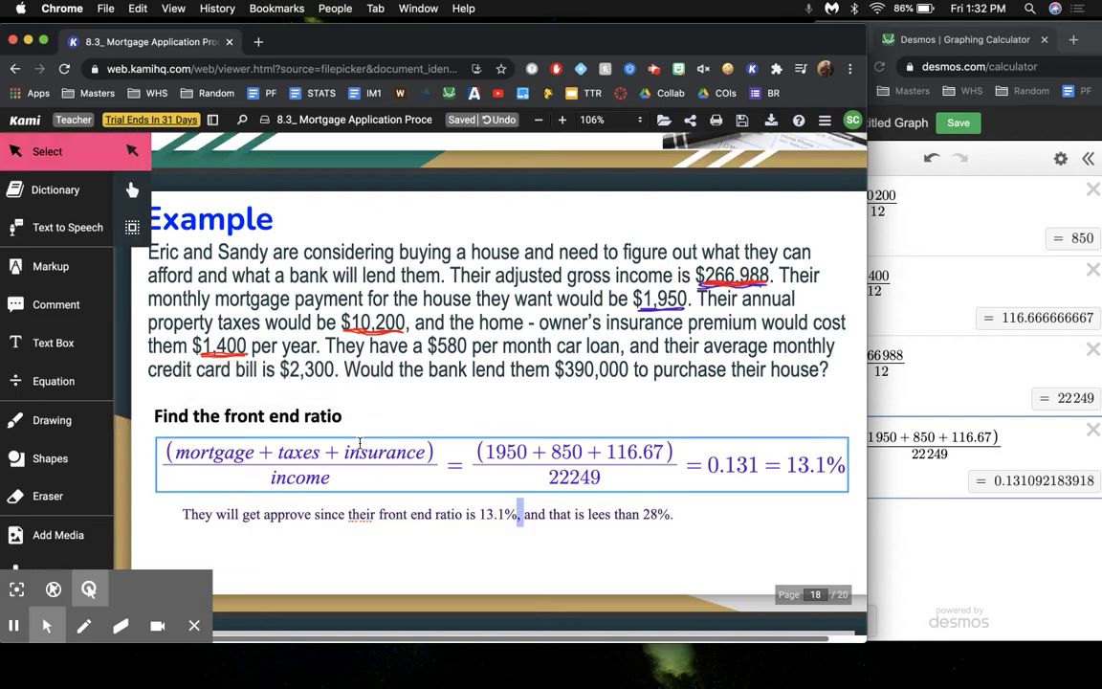
{"action": "left_click", "coordinate": [364, 562]}
{"action": "scroll", "coordinate": [375, 583], "scroll_direction": "down", "scroll_amount": 5}
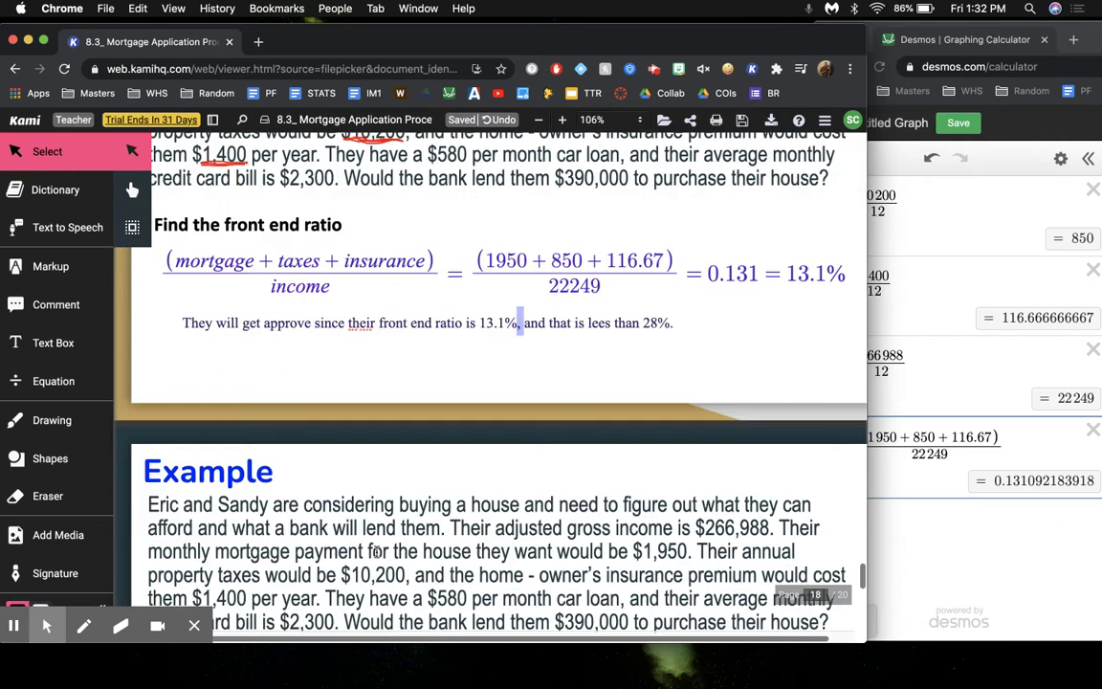
{"action": "scroll", "coordinate": [376, 552], "scroll_direction": "down", "scroll_amount": 5}
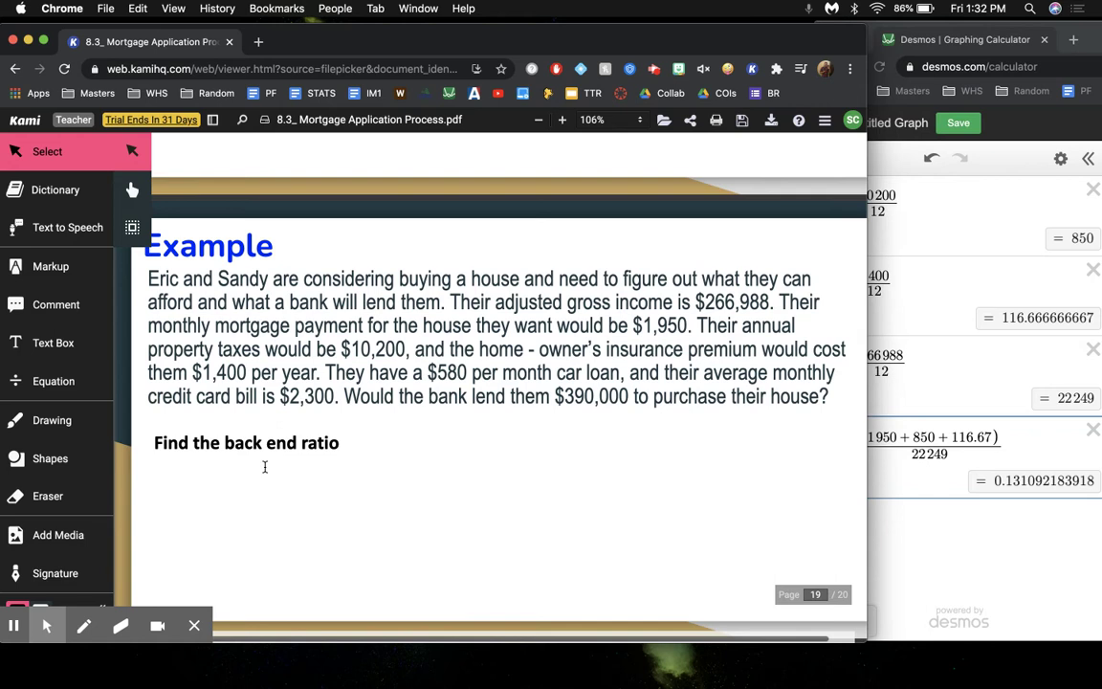
{"action": "scroll", "coordinate": [265, 467], "scroll_direction": "up", "scroll_amount": 5}
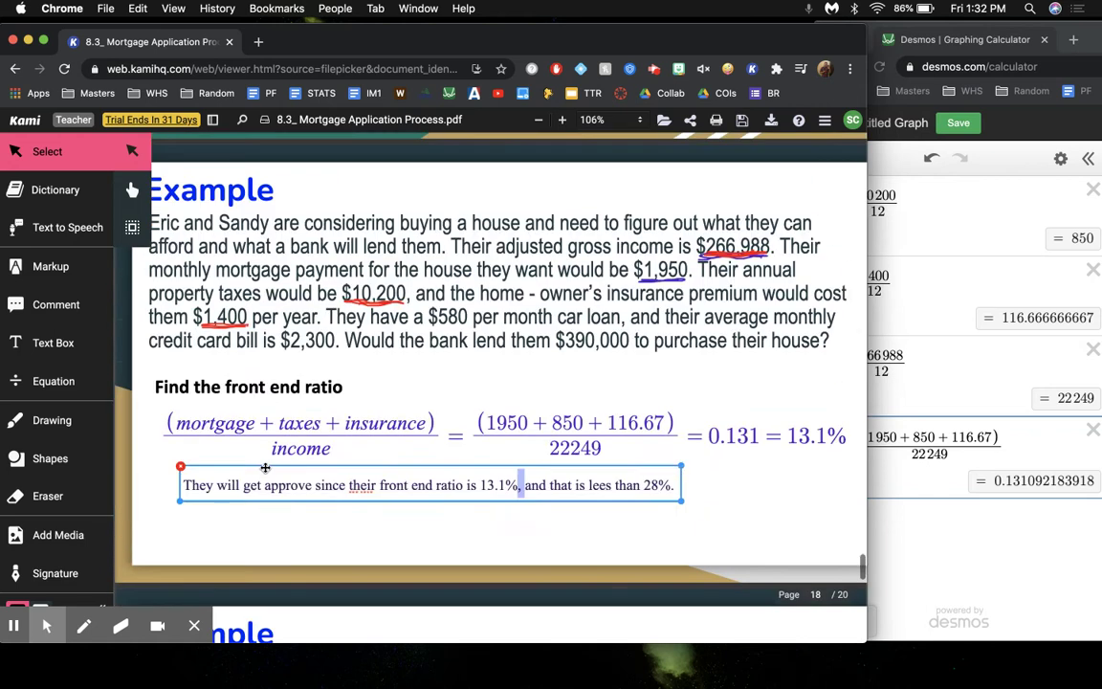
Step: Copy the front-end ratio equation and scroll to page 19's Find the back end ratio problem
{"action": "left_click", "coordinate": [235, 431]}
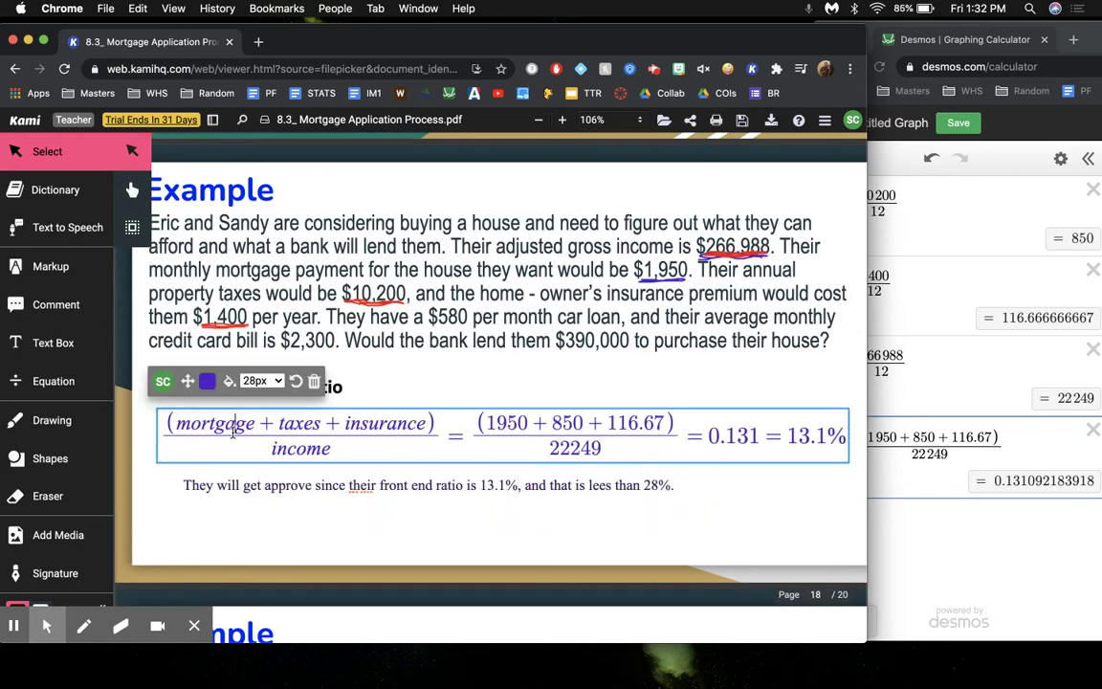
{"action": "key", "text": "super+a"}
{"action": "key", "text": "super+c"}
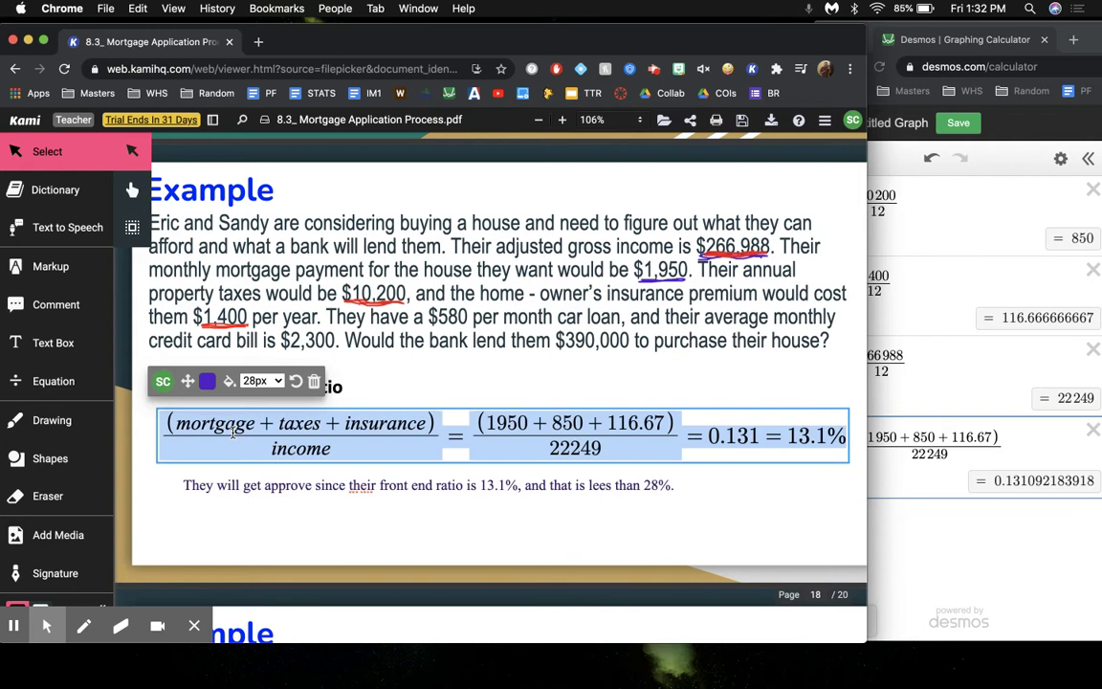
{"action": "scroll", "coordinate": [238, 507], "scroll_direction": "down", "scroll_amount": 3}
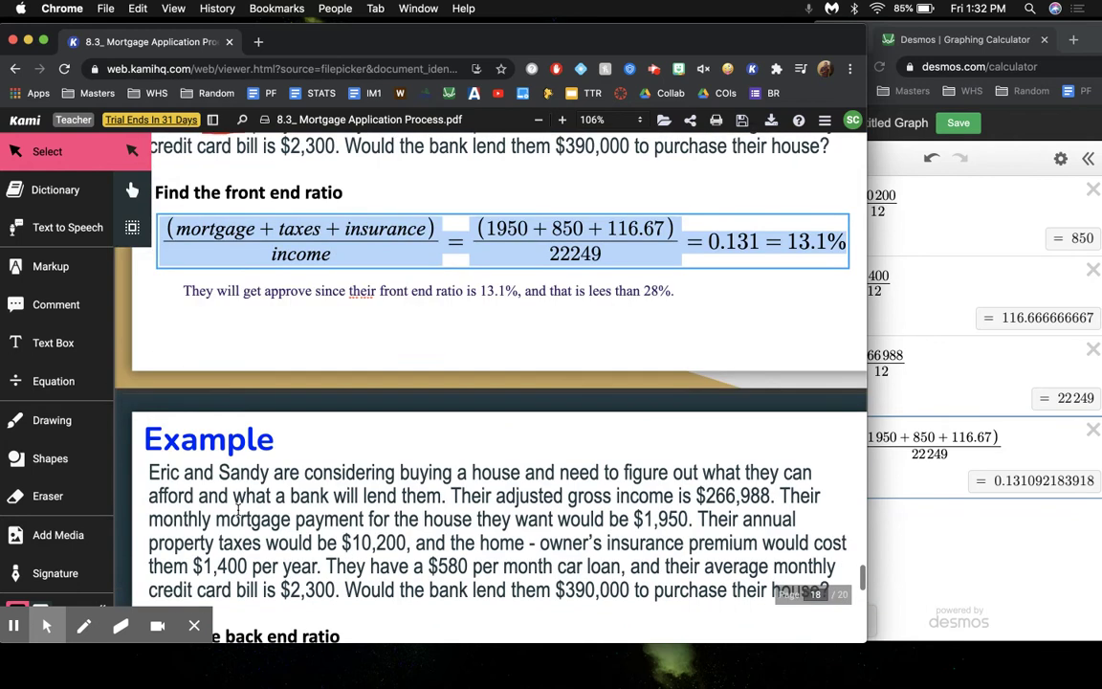
{"action": "scroll", "coordinate": [238, 510], "scroll_direction": "down", "scroll_amount": 3}
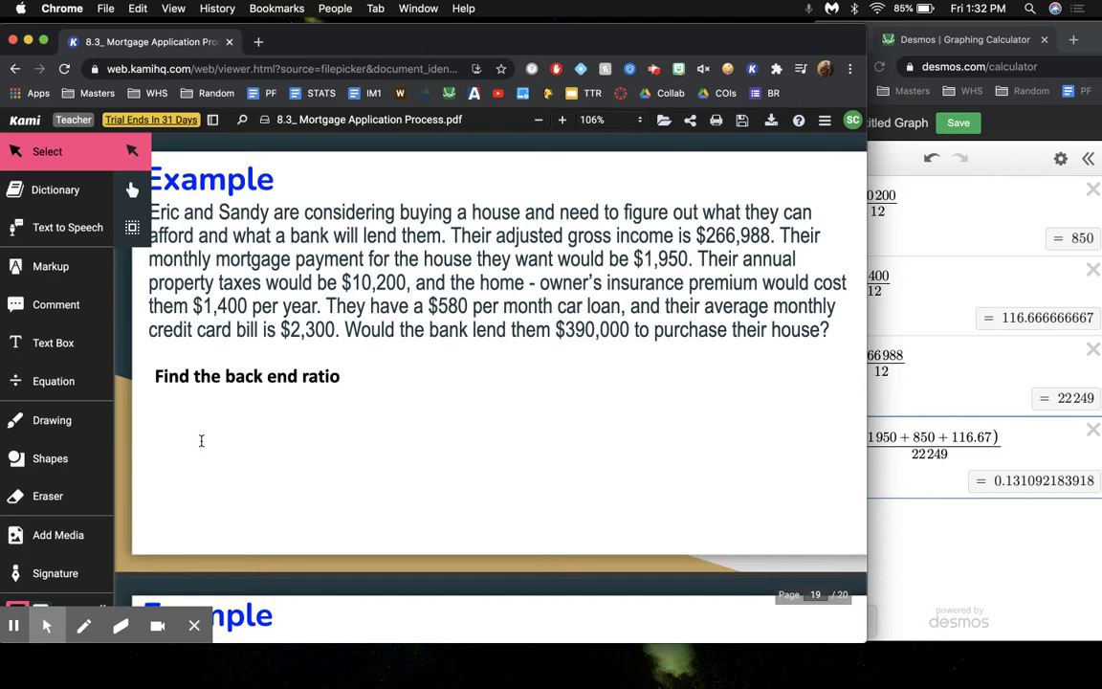
{"action": "scroll", "coordinate": [200, 440], "scroll_direction": "up", "scroll_amount": 2}
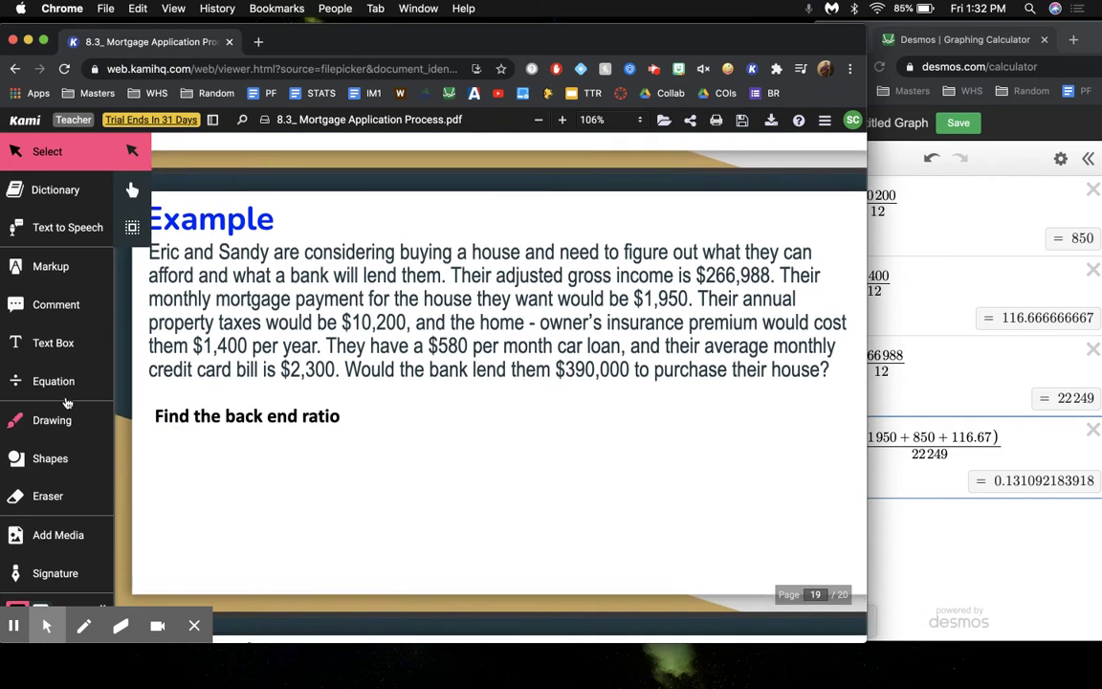
Step: Paste the front-end equation under Find the back end ratio and delete its = 0.131 = 13.1% ending
{"action": "left_click", "coordinate": [53, 381]}
{"action": "left_click", "coordinate": [160, 448]}
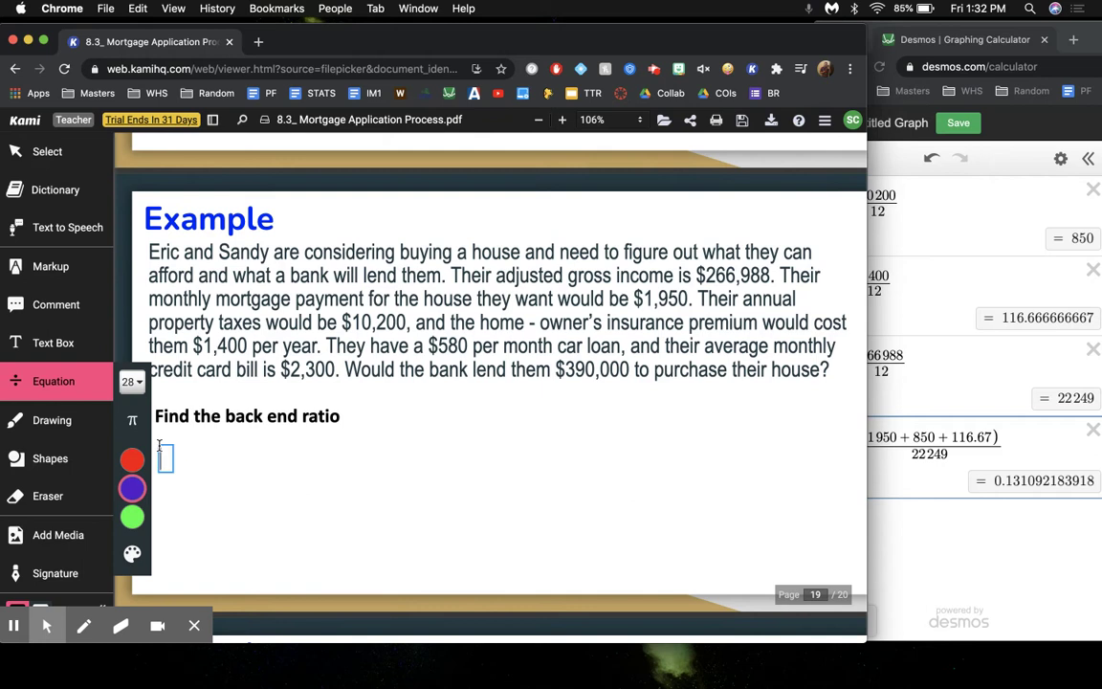
{"action": "key", "text": "super+v"}
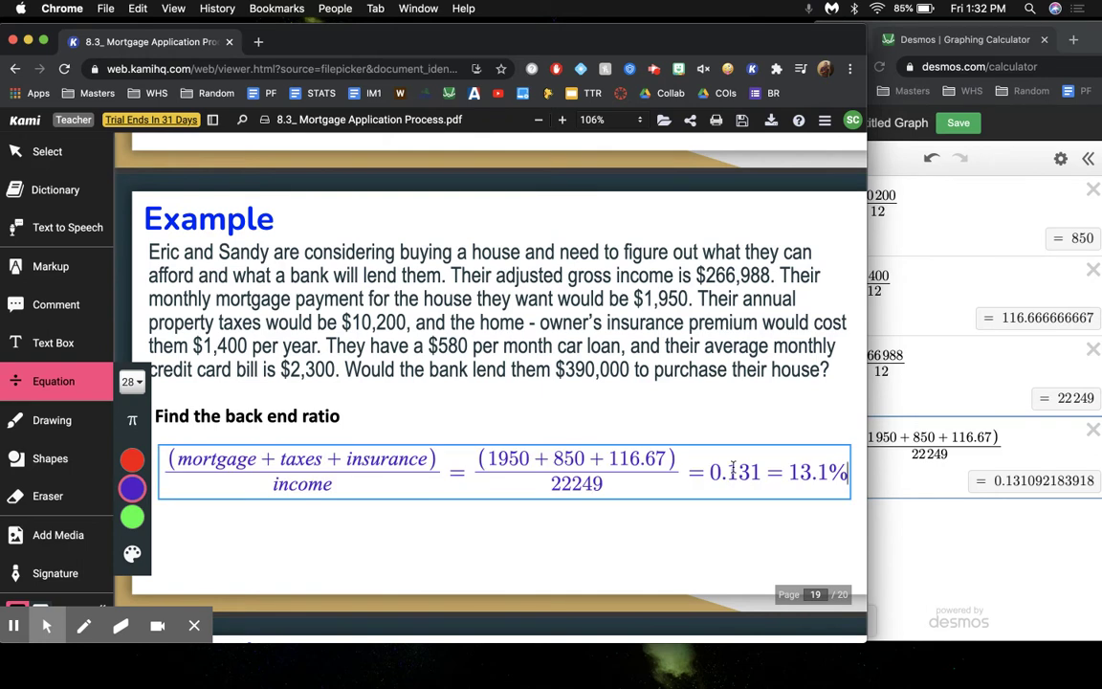
{"action": "left_click_drag", "start_coordinate": [689, 472], "coordinate": [846, 473]}
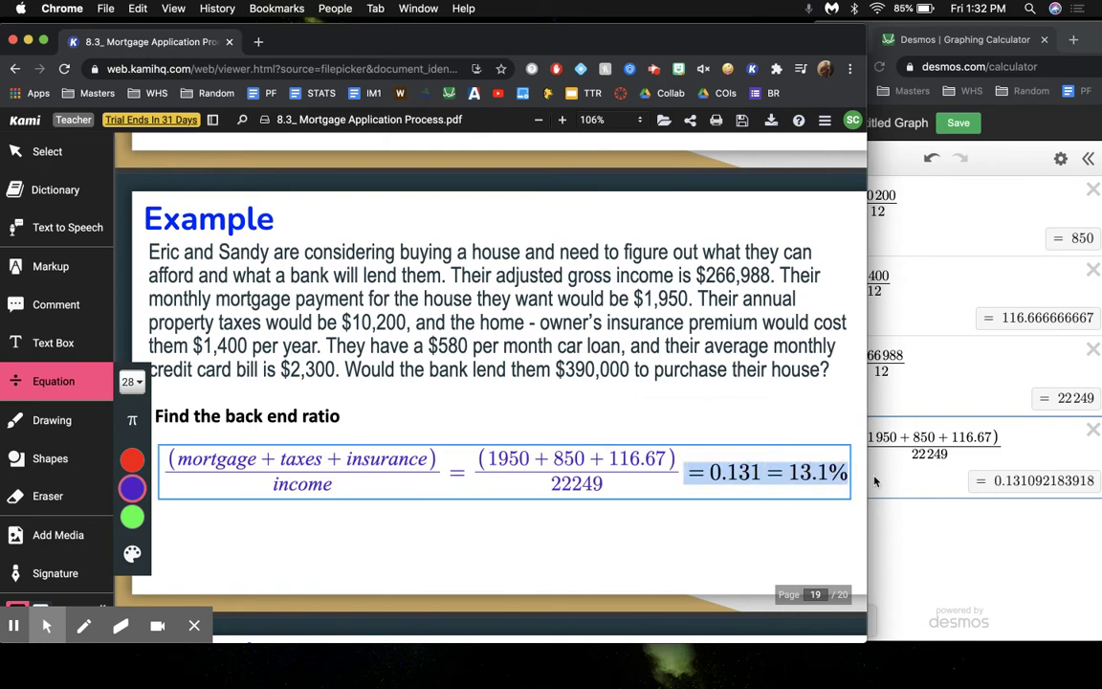
{"action": "key", "text": "BackSpace"}
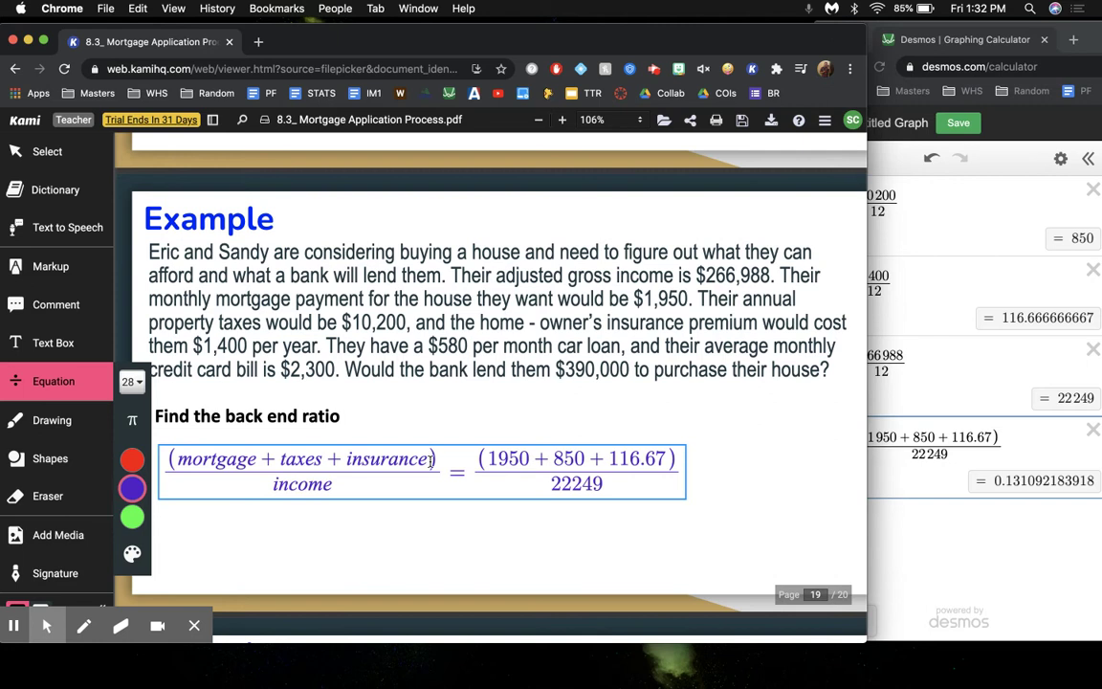
Step: Remove the numeric fraction and its equals sign, leaving (mortgage + taxes + insurance)/income
{"action": "mouse_move", "coordinate": [267, 469]}
{"action": "left_click_drag", "start_coordinate": [608, 430], "coordinate": [563, 447]}
{"action": "key", "text": "BackSpace"}
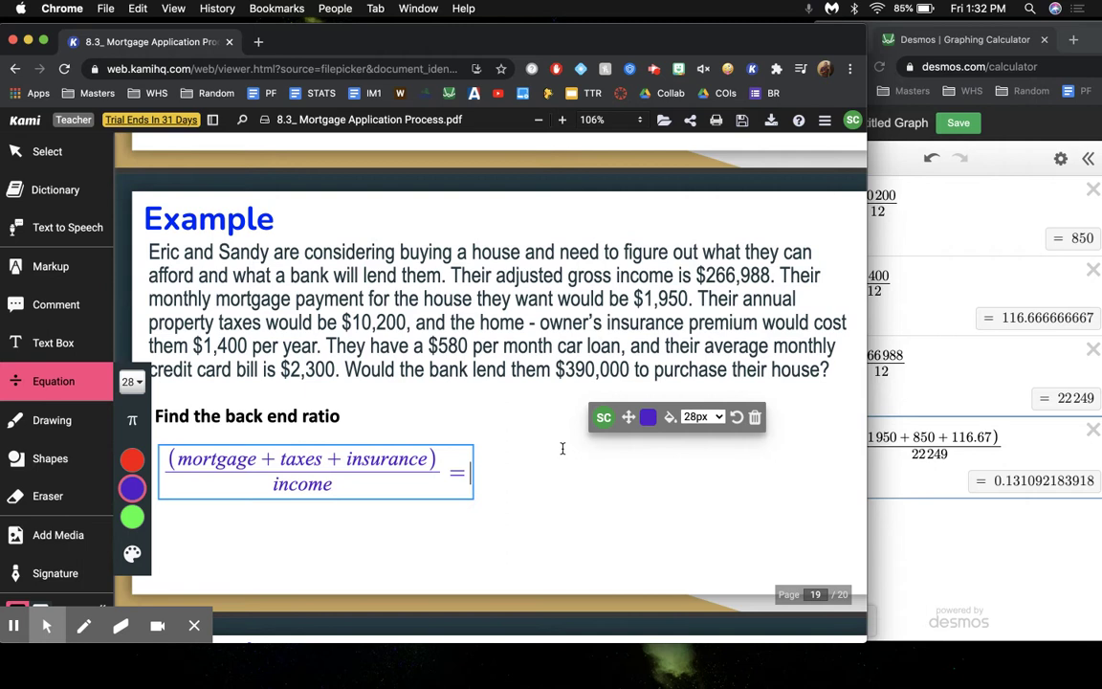
{"action": "key", "text": "BackSpace"}
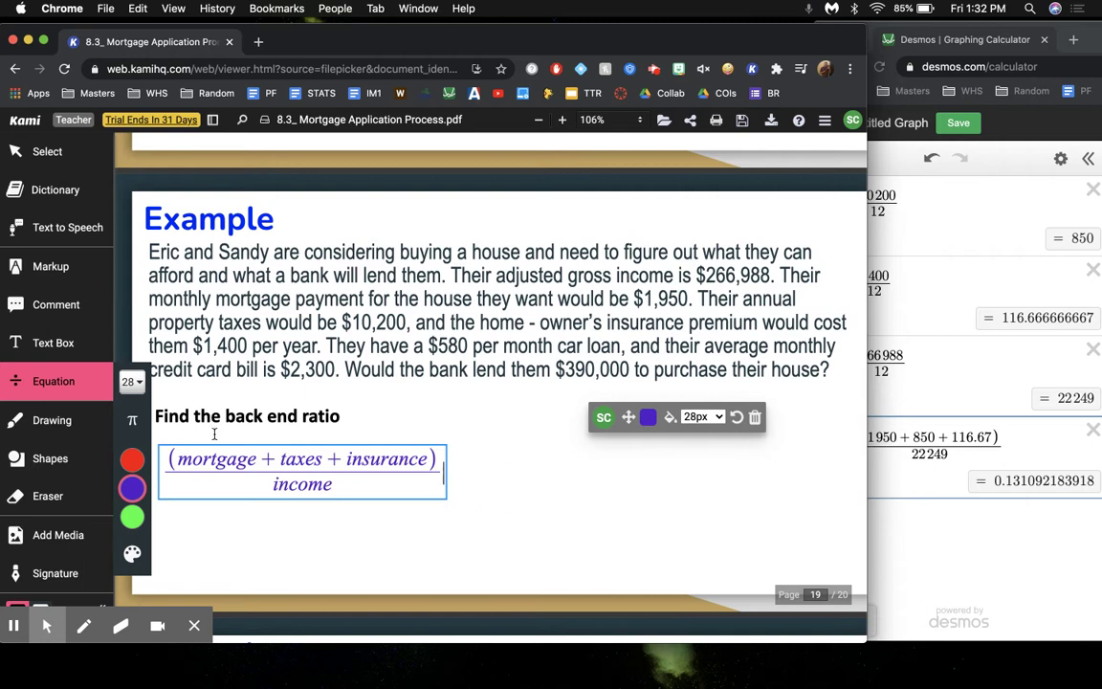
{"action": "left_click", "coordinate": [277, 460]}
{"action": "left_click", "coordinate": [426, 460]}
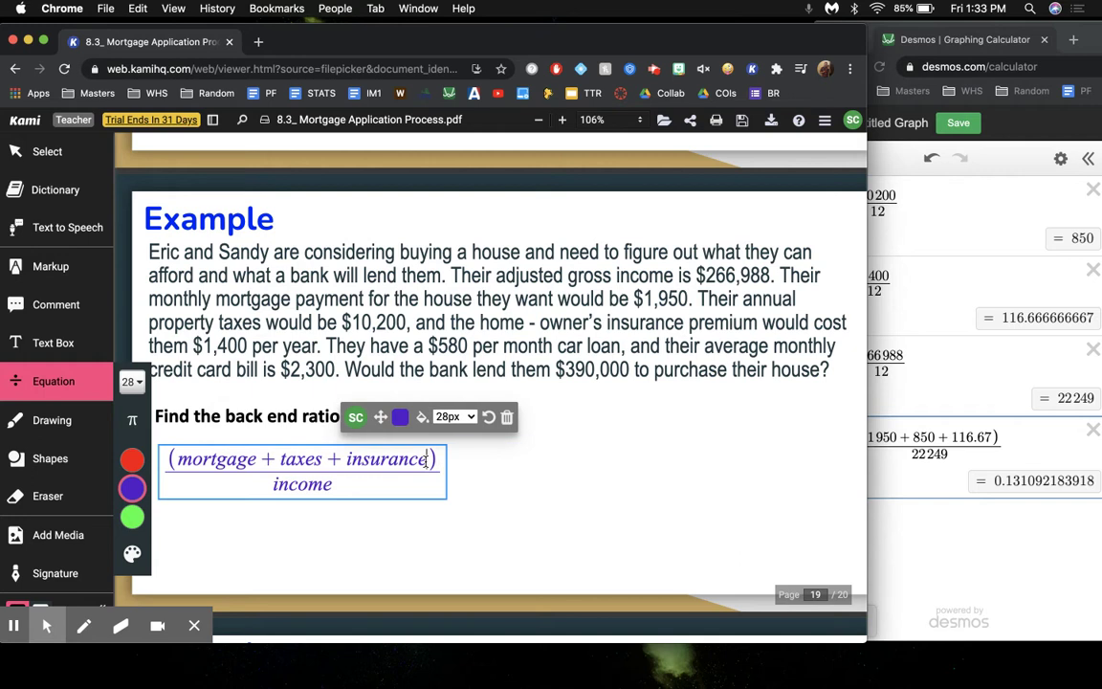
Step: Underline '$580 per month car loan', 'monthly' and '$2,300' in red ink
{"action": "left_click", "coordinate": [48, 421]}
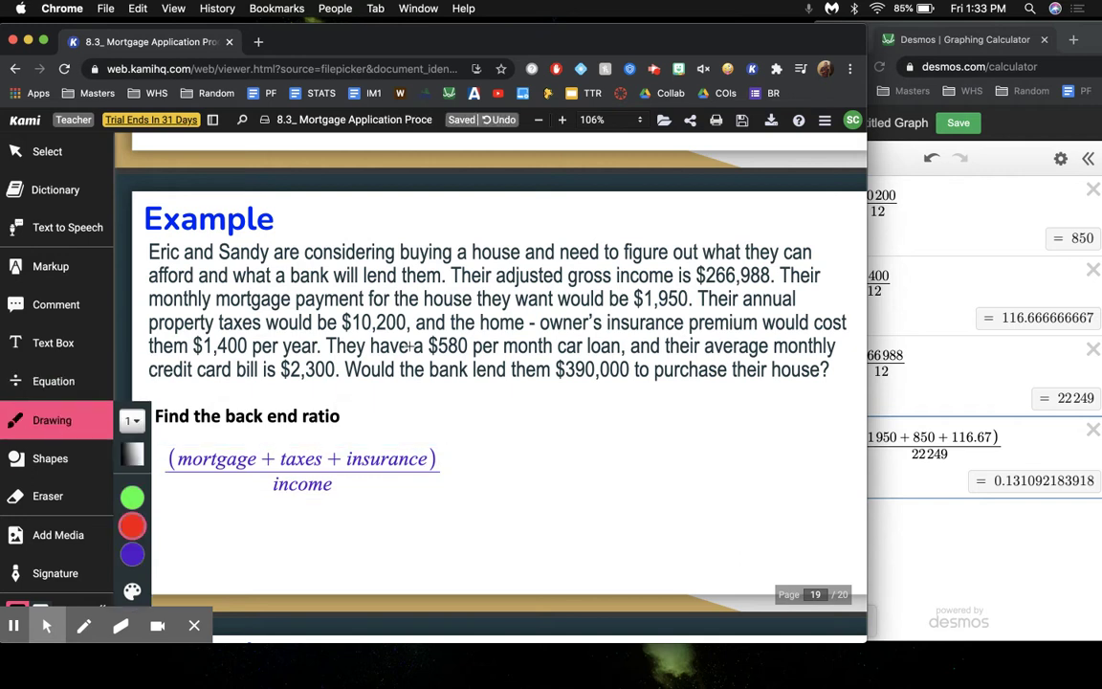
{"action": "left_click", "coordinate": [432, 352]}
{"action": "left_click_drag", "start_coordinate": [432, 352], "coordinate": [612, 355]}
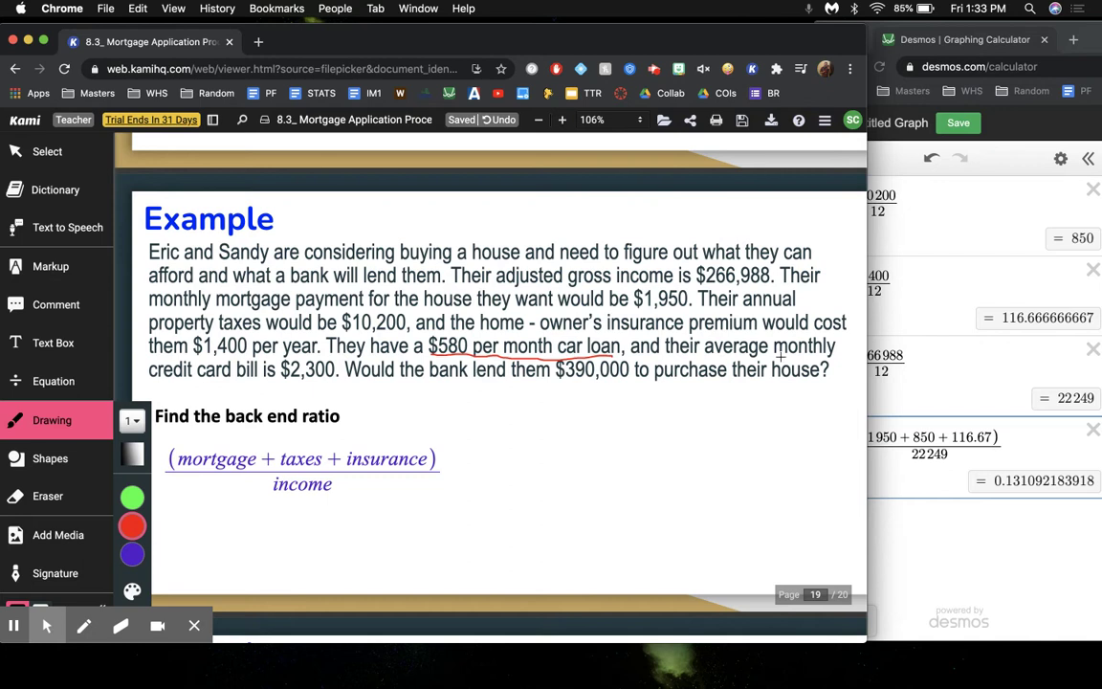
{"action": "mouse_move", "coordinate": [772, 357]}
{"action": "left_mouse_down"}
{"action": "mouse_move", "coordinate": [813, 380]}
{"action": "mouse_move", "coordinate": [830, 347]}
{"action": "left_mouse_up"}
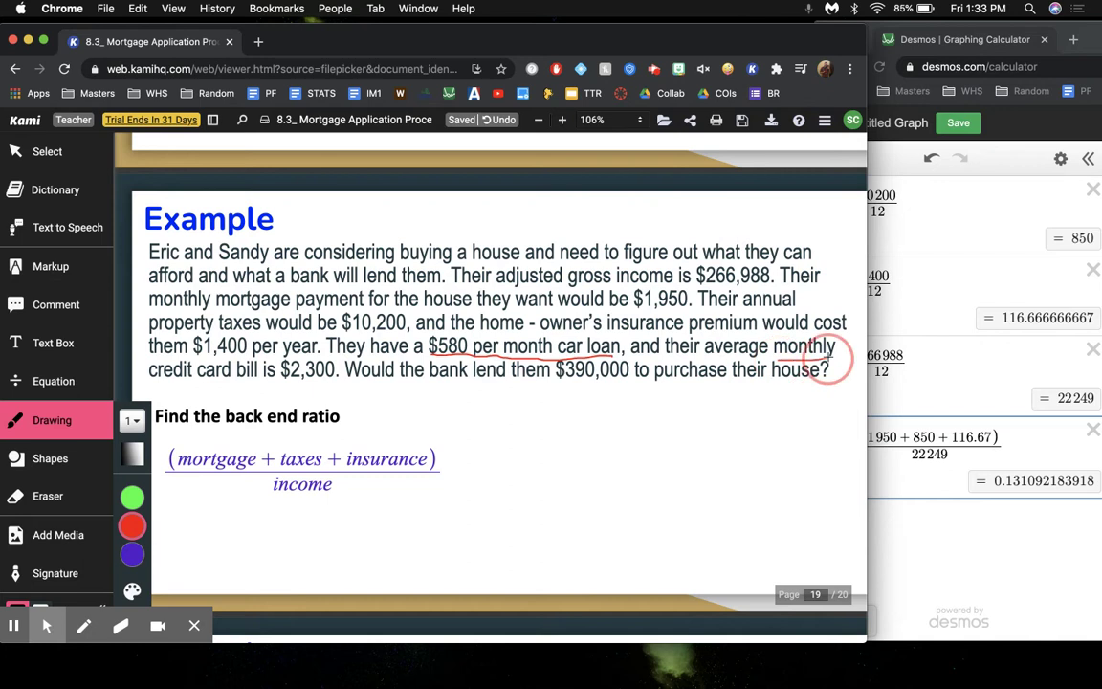
{"action": "right_click", "coordinate": [288, 377]}
{"action": "left_click", "coordinate": [283, 374]}
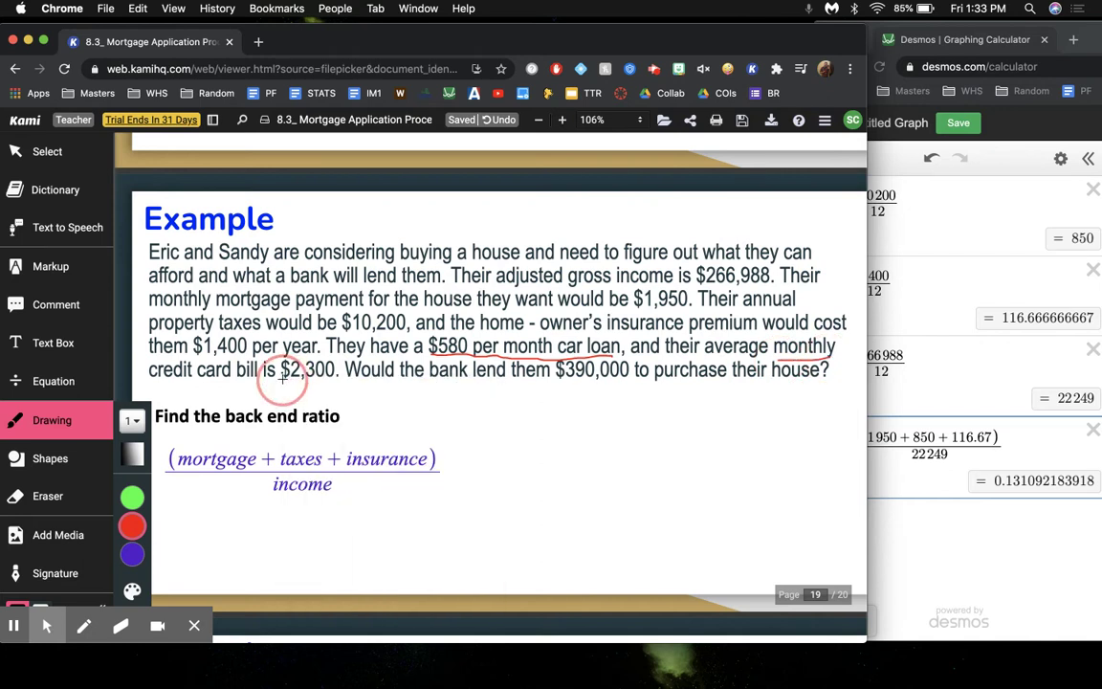
{"action": "left_click_drag", "start_coordinate": [283, 374], "coordinate": [335, 376]}
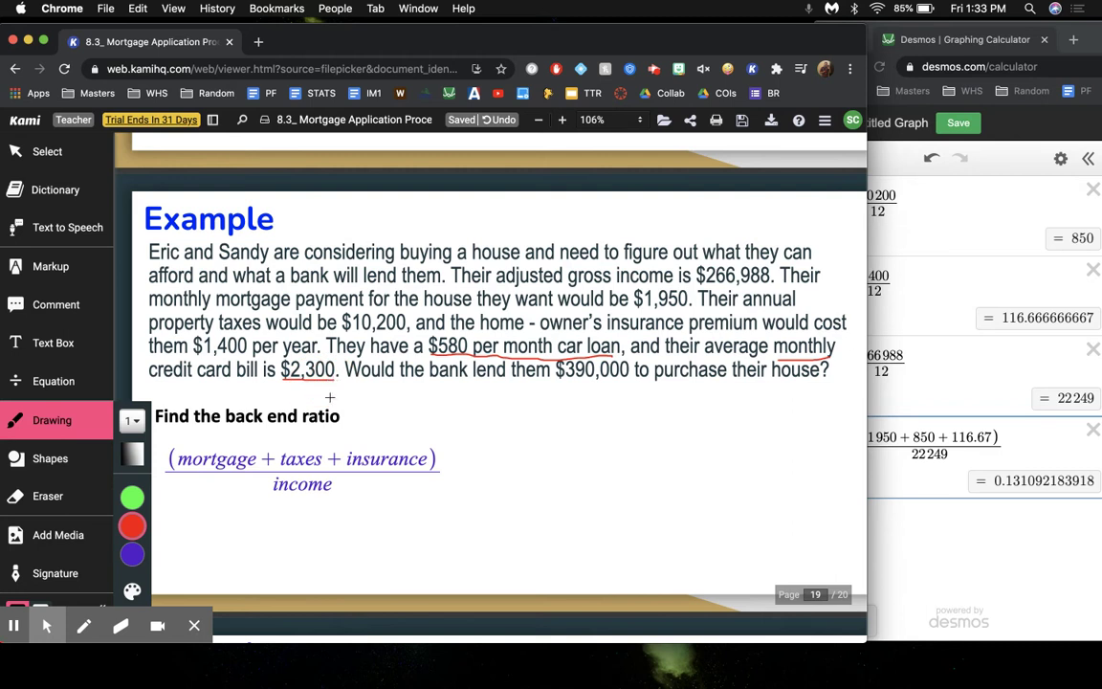
{"action": "left_click", "coordinate": [41, 387]}
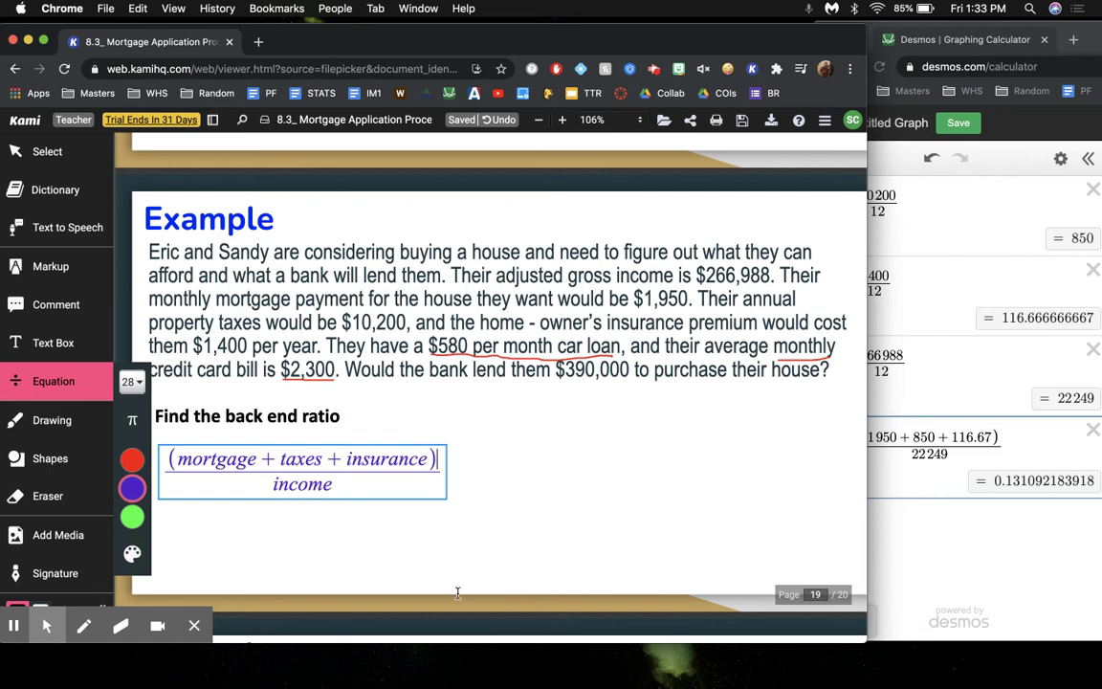
Step: Add + car + creditCard inside the parentheses, fixing the typos and capitalisation
{"action": "type", "text": "+ "}
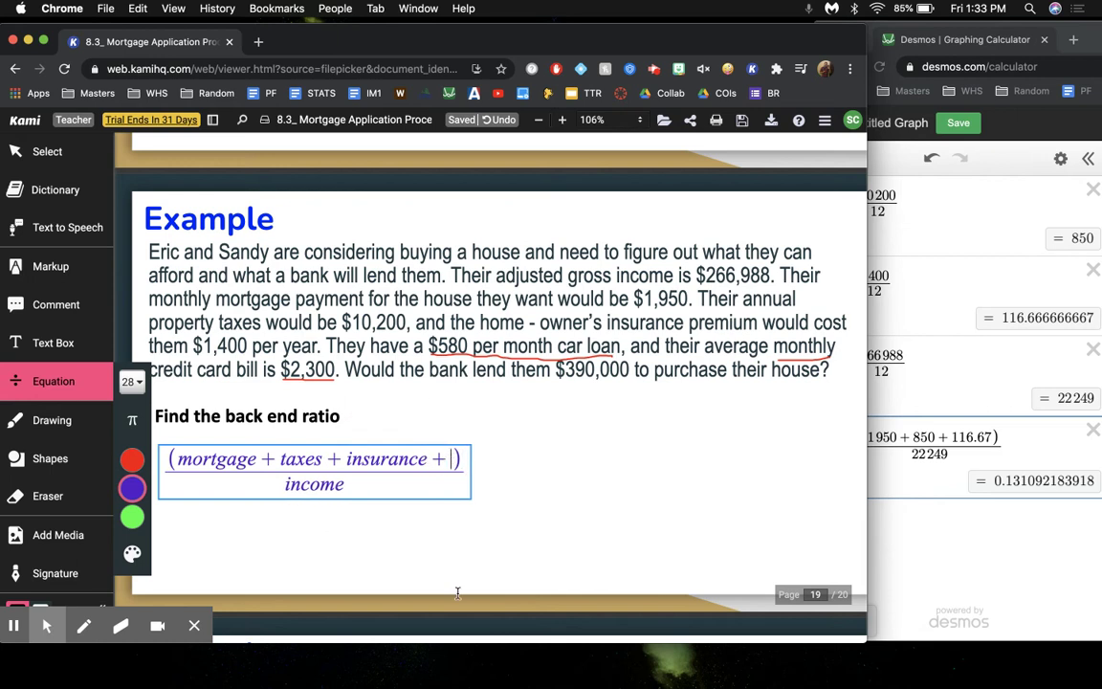
{"action": "type", "text": "car"}
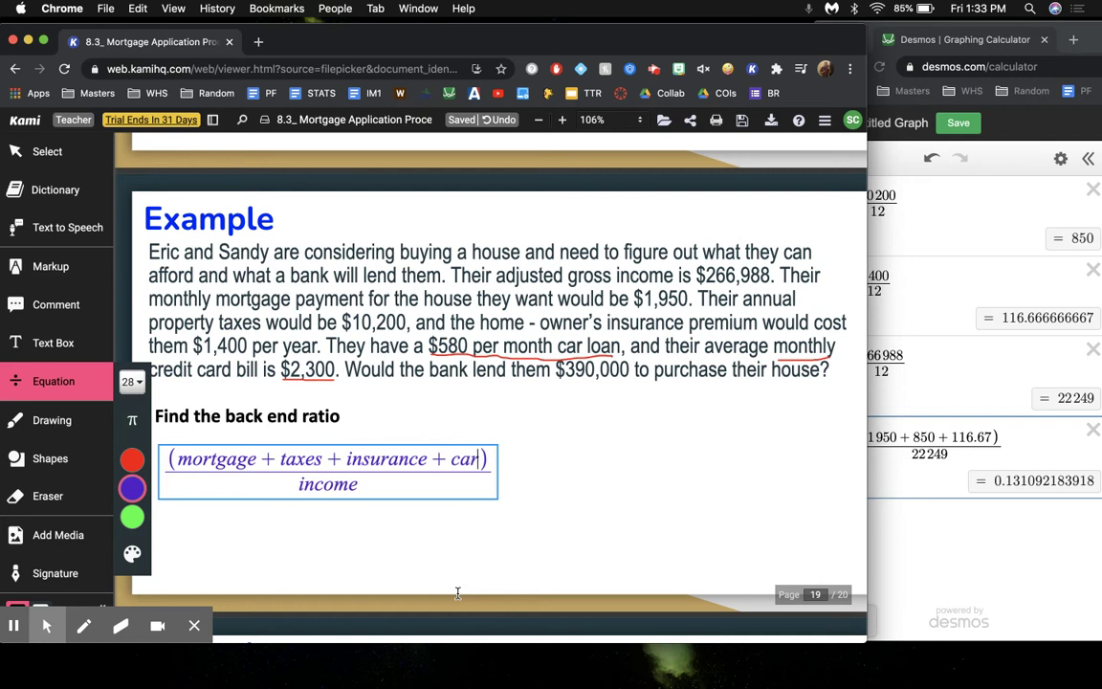
{"action": "type", "text": "Pa"}
{"action": "key", "text": "BackSpace"}
{"action": "key", "text": "BackSpace"}
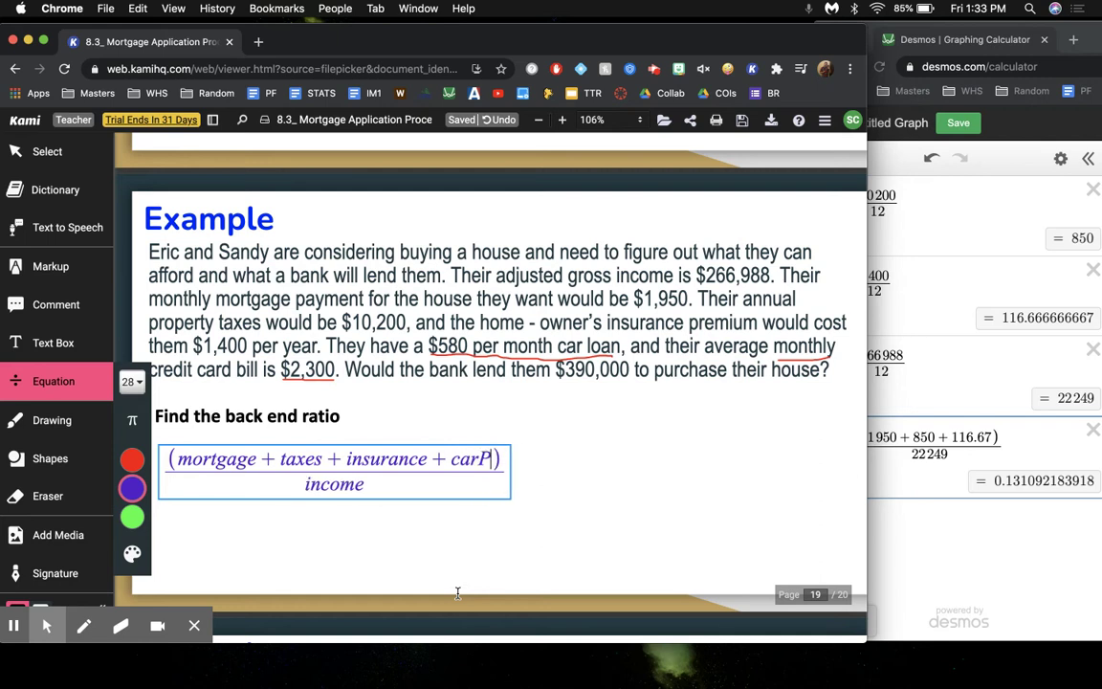
{"action": "type", "text": "+ "}
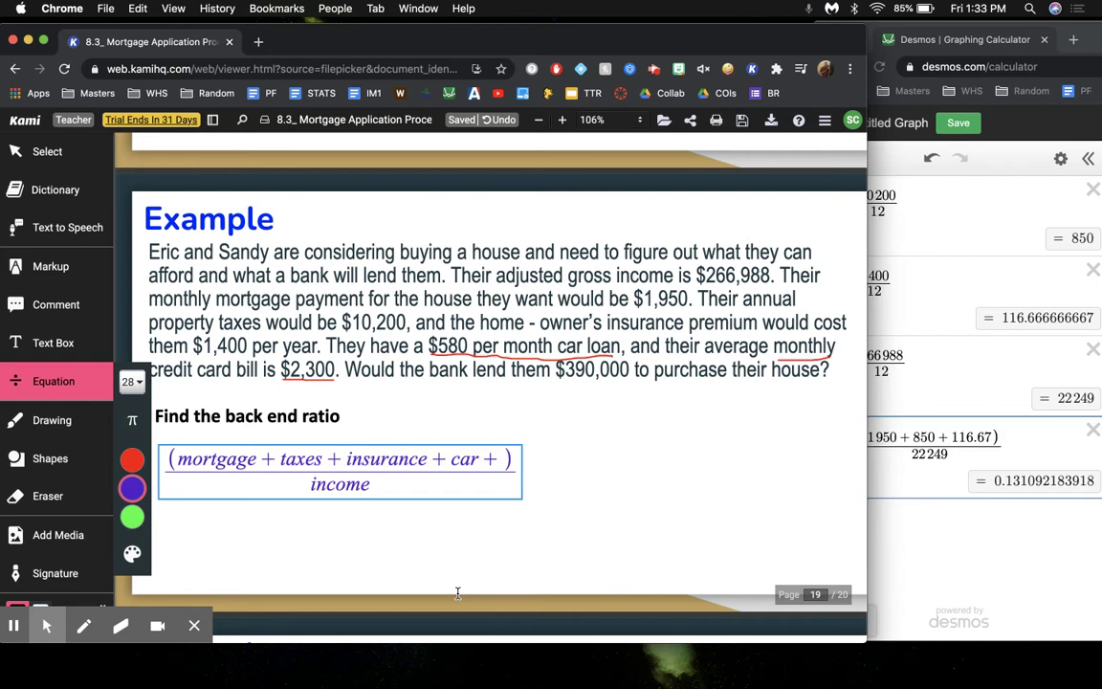
{"action": "type", "text": "credit"}
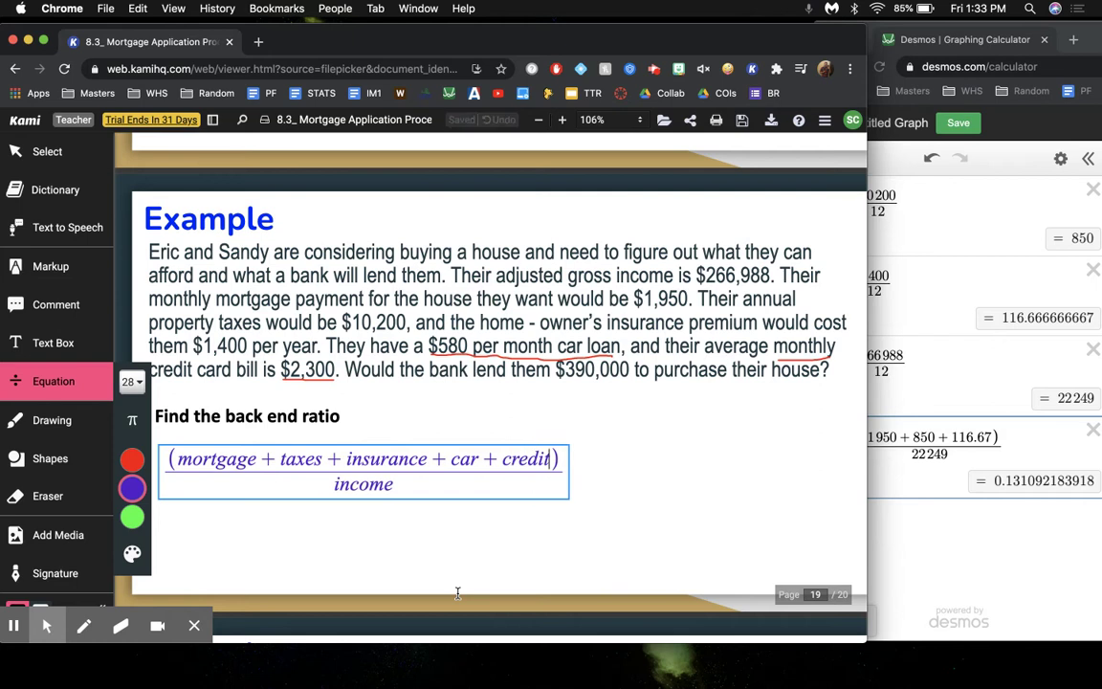
{"action": "type", "text": "CArd"}
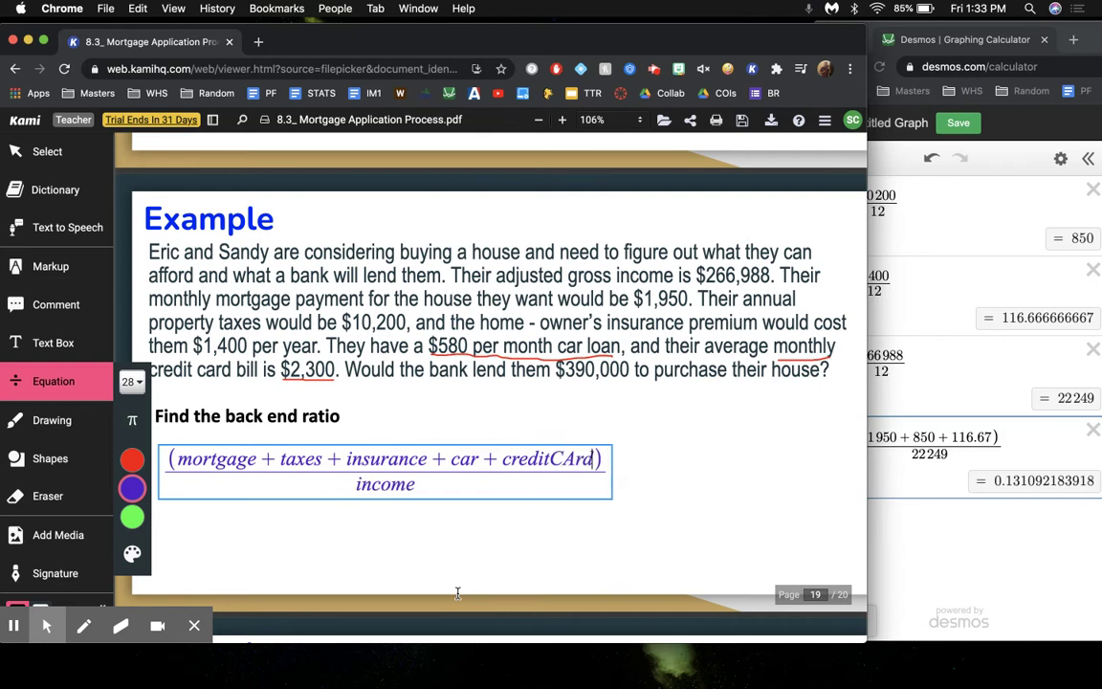
{"action": "key", "text": "BackSpace"}
{"action": "key", "text": "BackSpace"}
{"action": "key", "text": "BackSpace"}
{"action": "type", "text": "ard"}
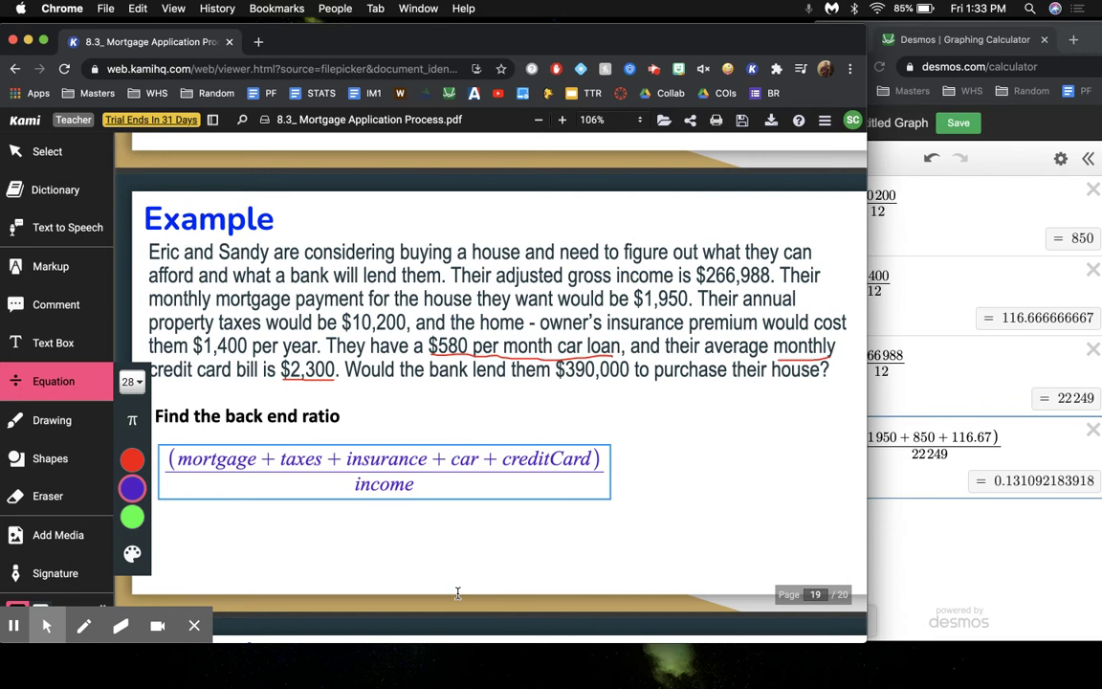
{"action": "left_click", "coordinate": [229, 463]}
{"action": "left_click", "coordinate": [292, 521]}
{"action": "left_click", "coordinate": [182, 527]}
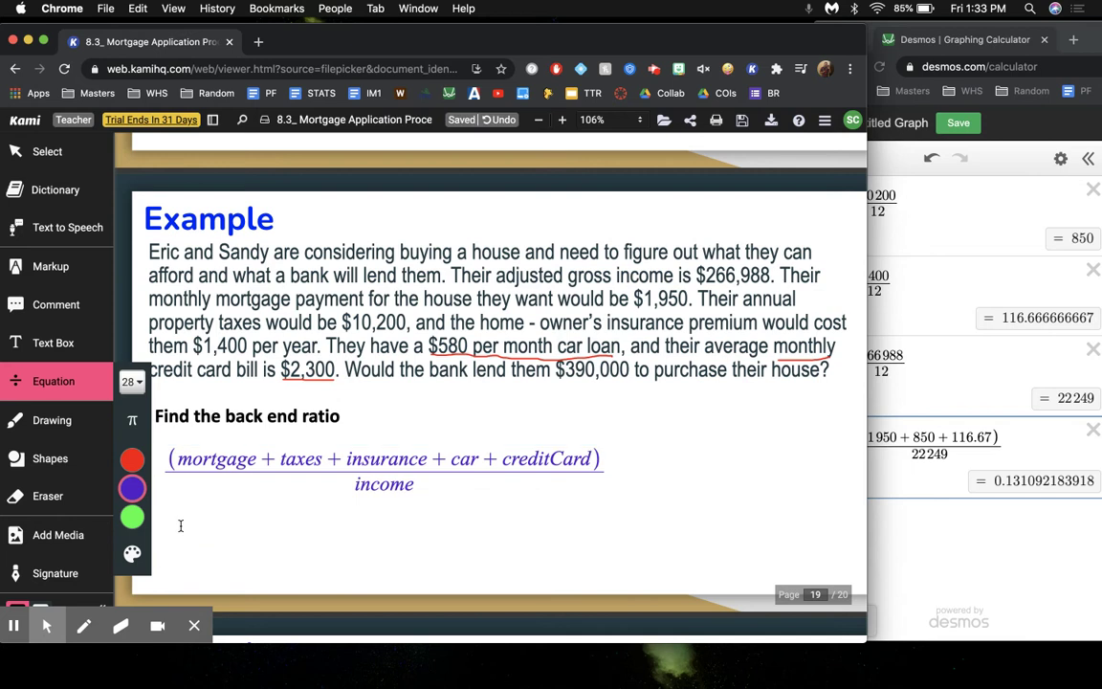
{"action": "left_click", "coordinate": [173, 516]}
Step: Paste (1950 + 850 + 116.67)/22249 below the formula and insert + 580 + 2300 before the closing parenthesis
{"action": "type", "text": "(1950+850+116.67)/22249"}
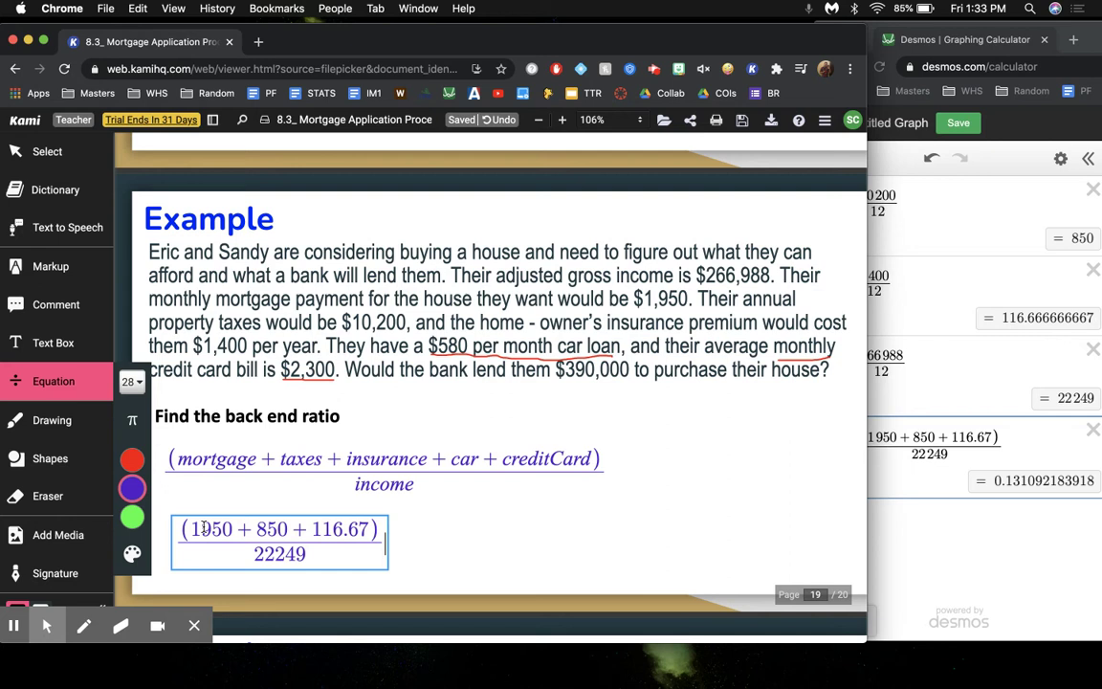
{"action": "left_click", "coordinate": [201, 530]}
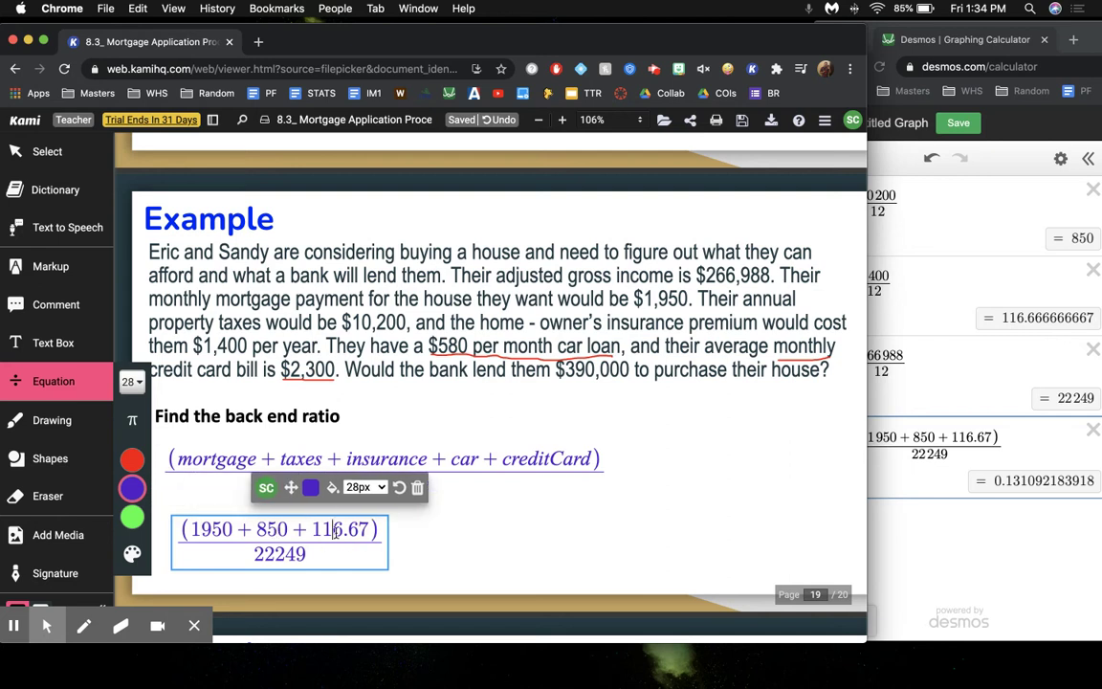
{"action": "left_click", "coordinate": [369, 531]}
{"action": "type", "text": "+ "}
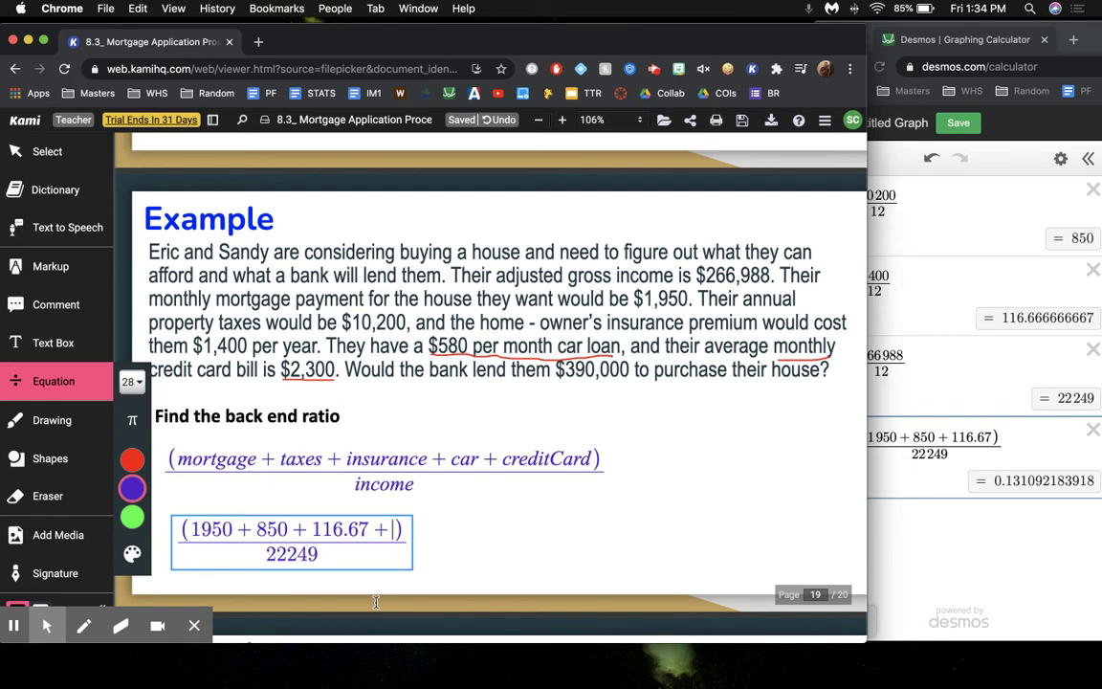
{"action": "type", "text": "580"}
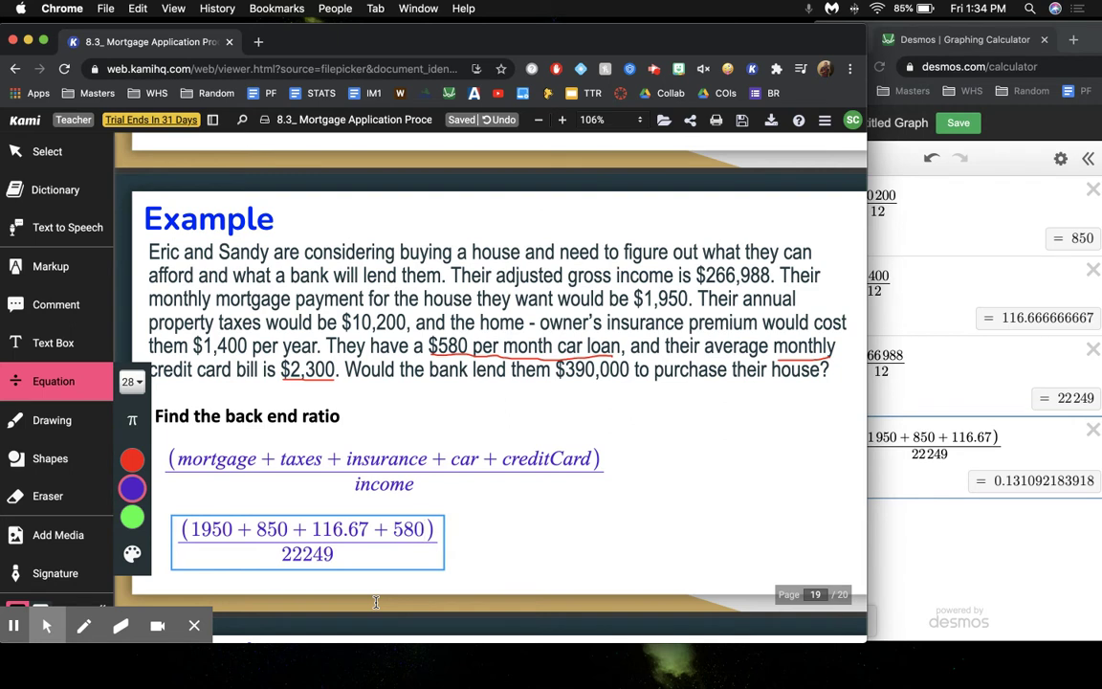
{"action": "type", "text": "+ "}
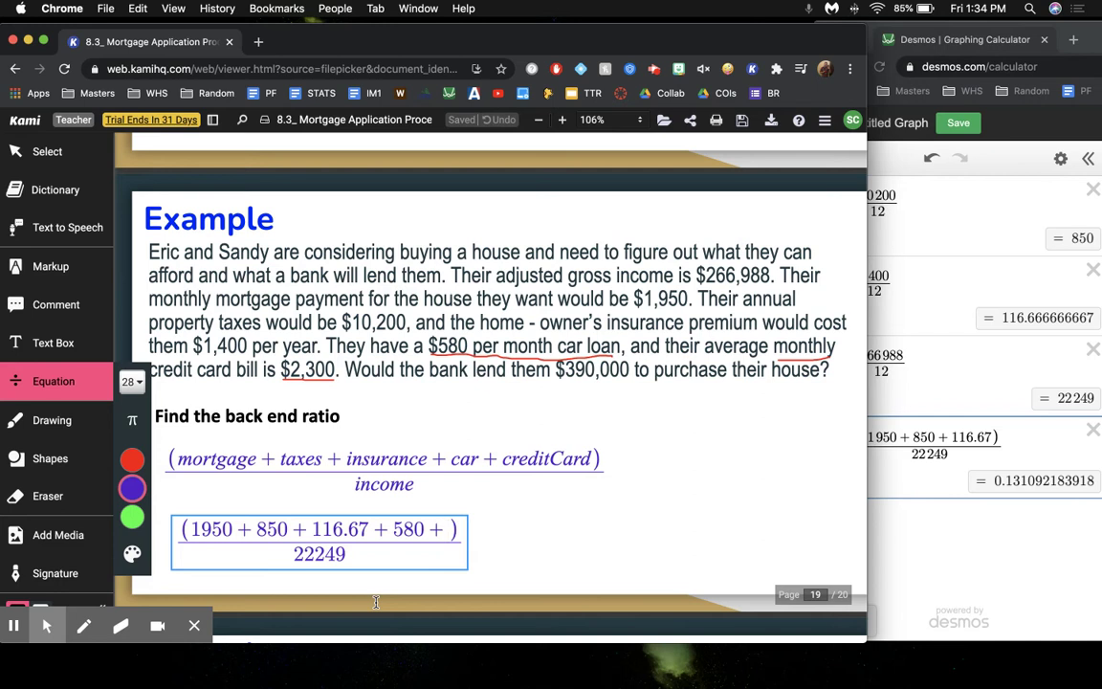
{"action": "type", "text": "2300"}
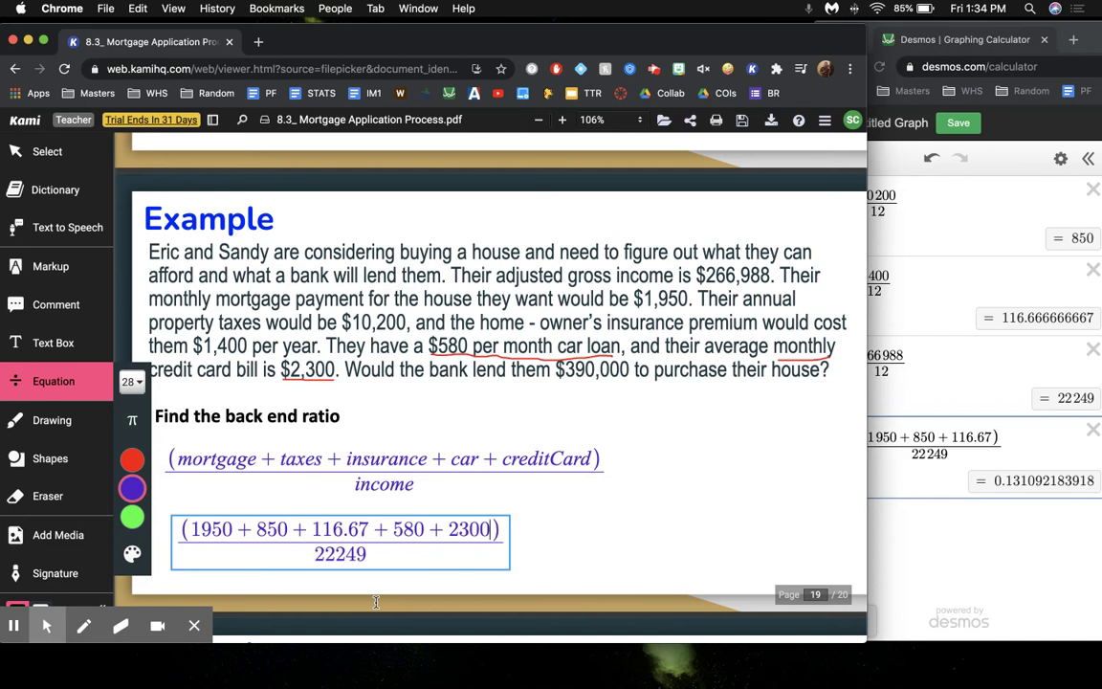
{"action": "left_click", "coordinate": [175, 526]}
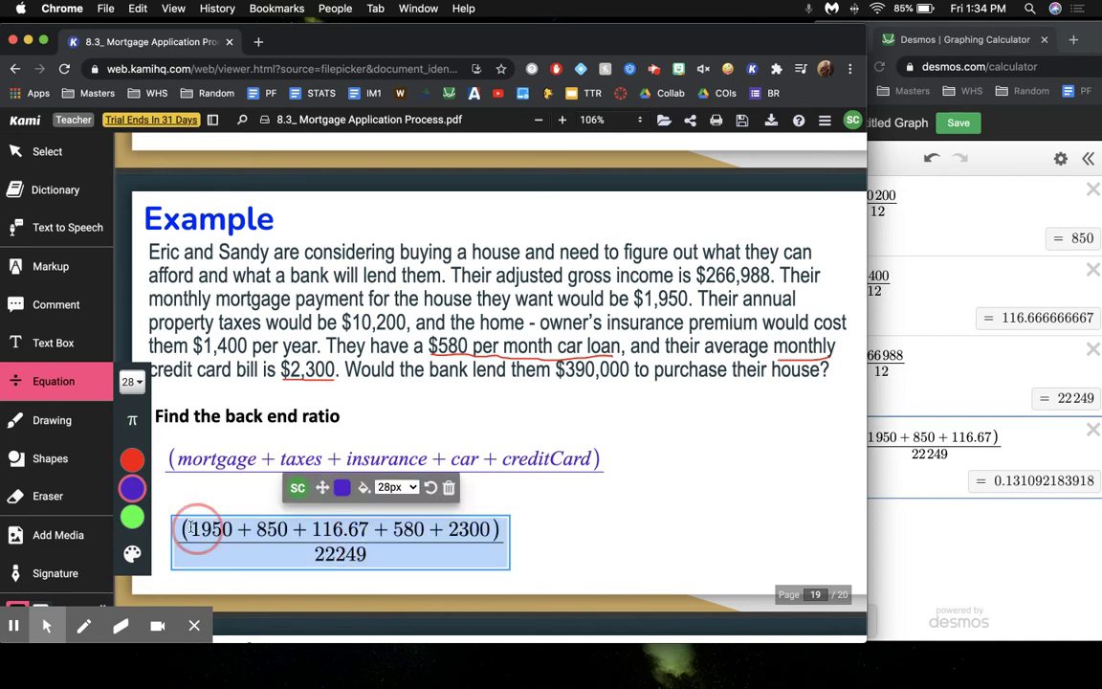
{"action": "left_click", "coordinate": [915, 520]}
Step: Evaluate the expression in Desmos, then append = 0.261 = 26.1% to the numeric equation
{"action": "left_click", "coordinate": [890, 524]}
{"action": "type", "text": "(1950+850+116.67+580+2300)/22249"}
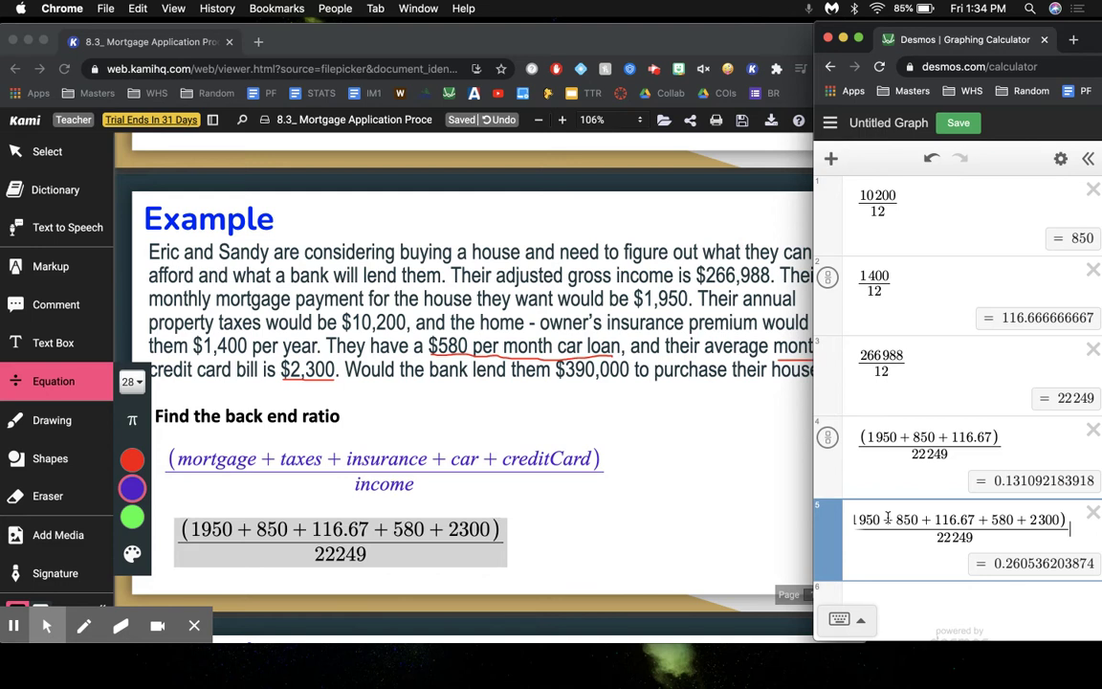
{"action": "left_click", "coordinate": [478, 541]}
{"action": "left_click", "coordinate": [504, 540]}
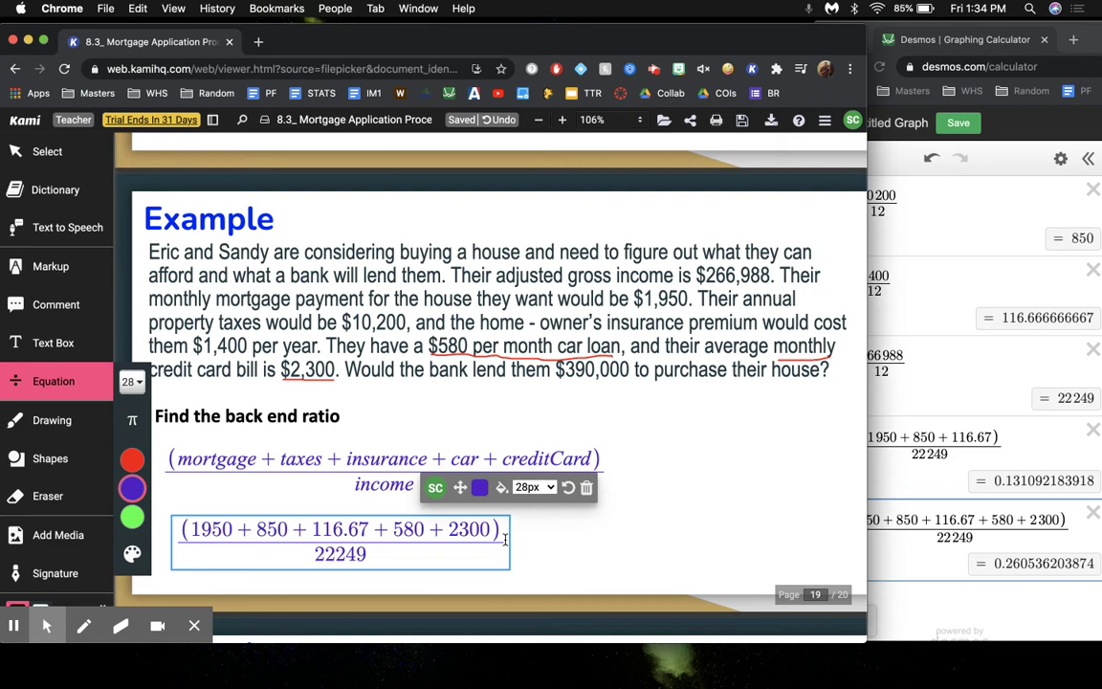
{"action": "type", "text": "= 0."}
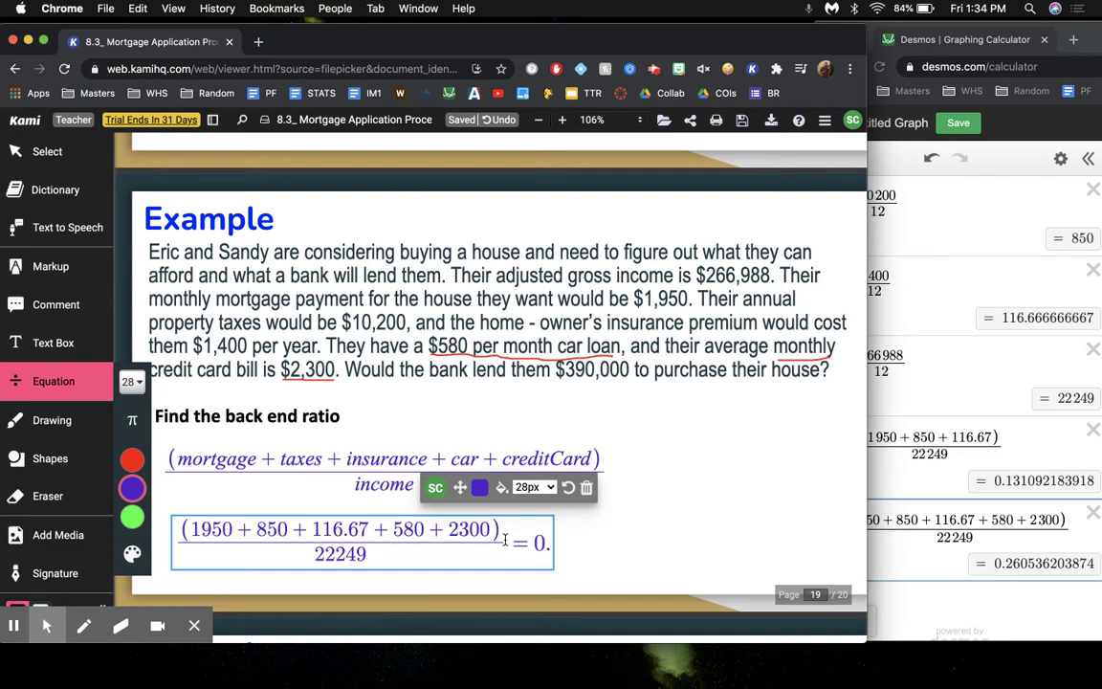
{"action": "type", "text": "26"}
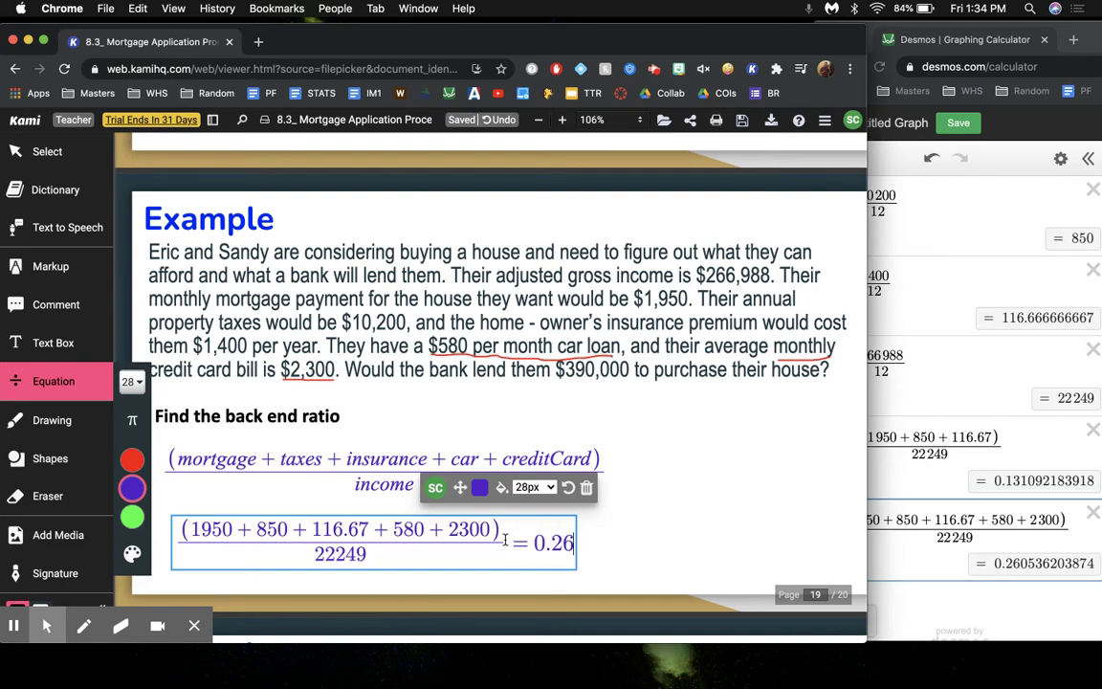
{"action": "type", "text": "1 = "}
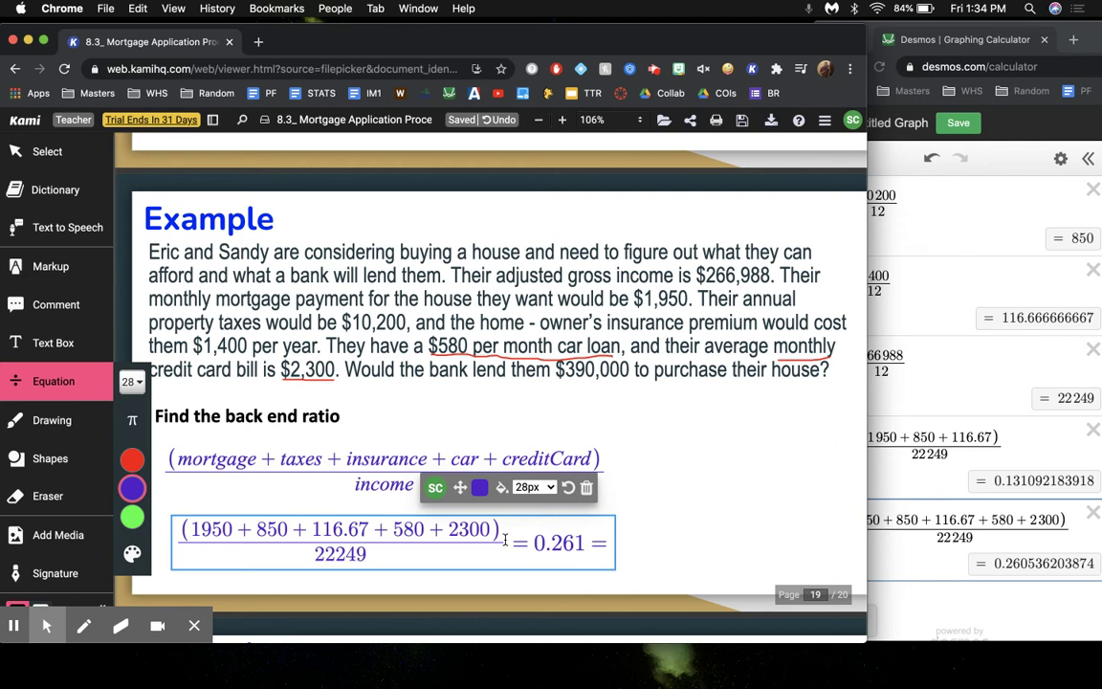
{"action": "type", "text": "26.2"}
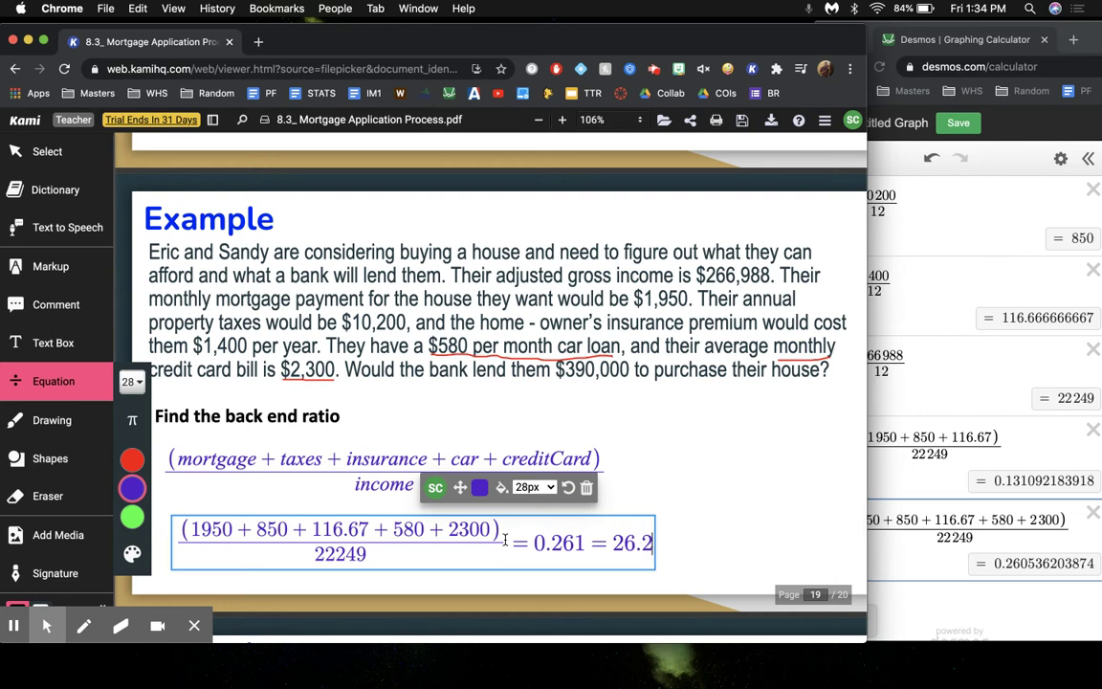
{"action": "key", "text": "BackSpace"}
{"action": "type", "text": "1%"}
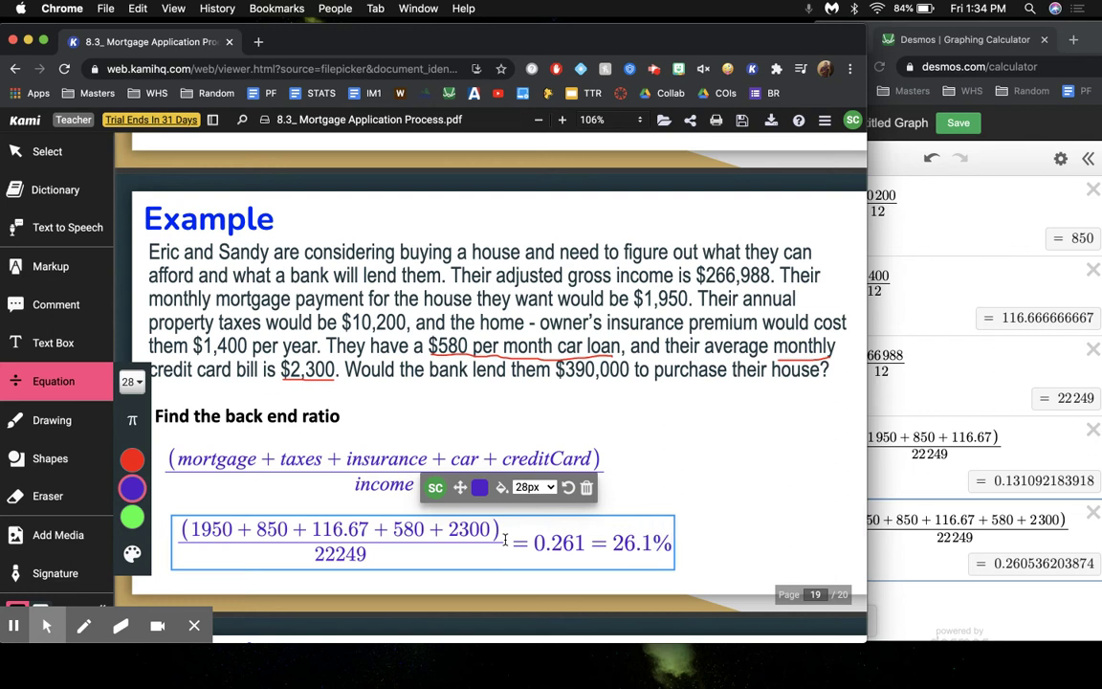
{"action": "left_click", "coordinate": [735, 448]}
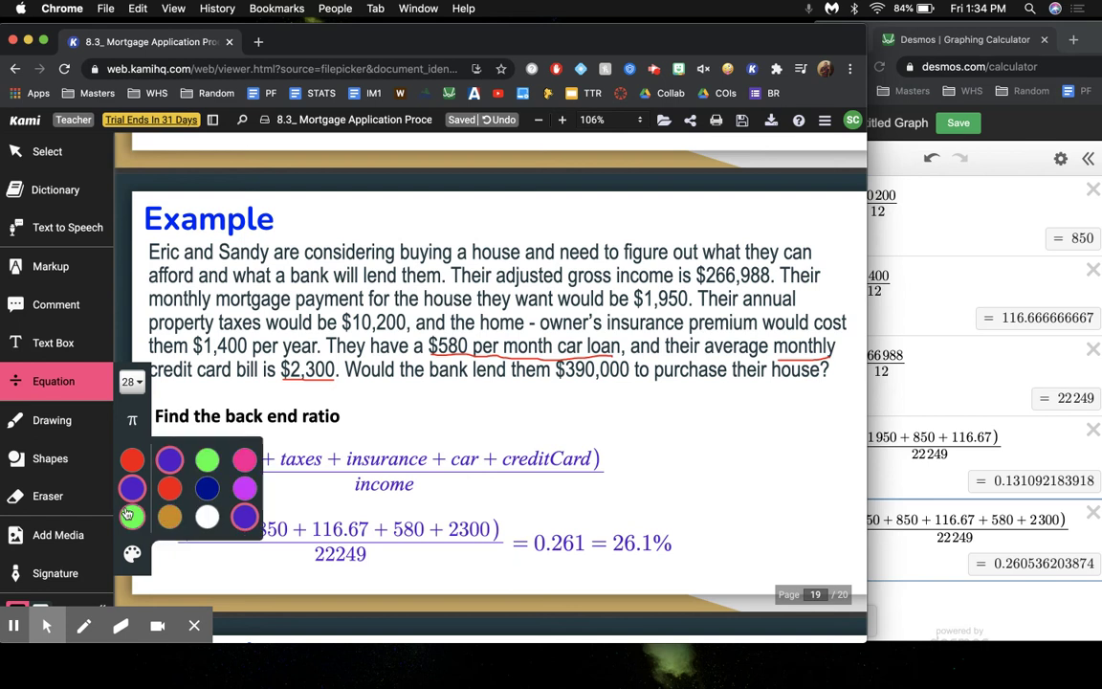
{"action": "scroll", "coordinate": [347, 322], "scroll_direction": "up", "scroll_amount": 20}
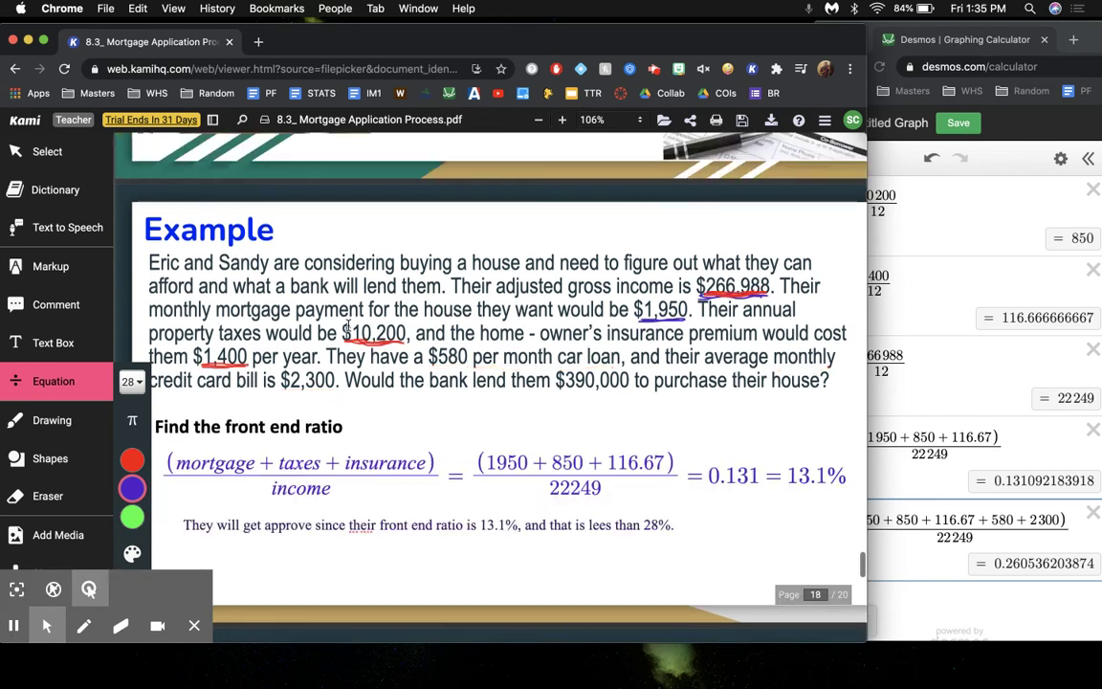
{"action": "scroll", "coordinate": [349, 328], "scroll_direction": "up", "scroll_amount": 5}
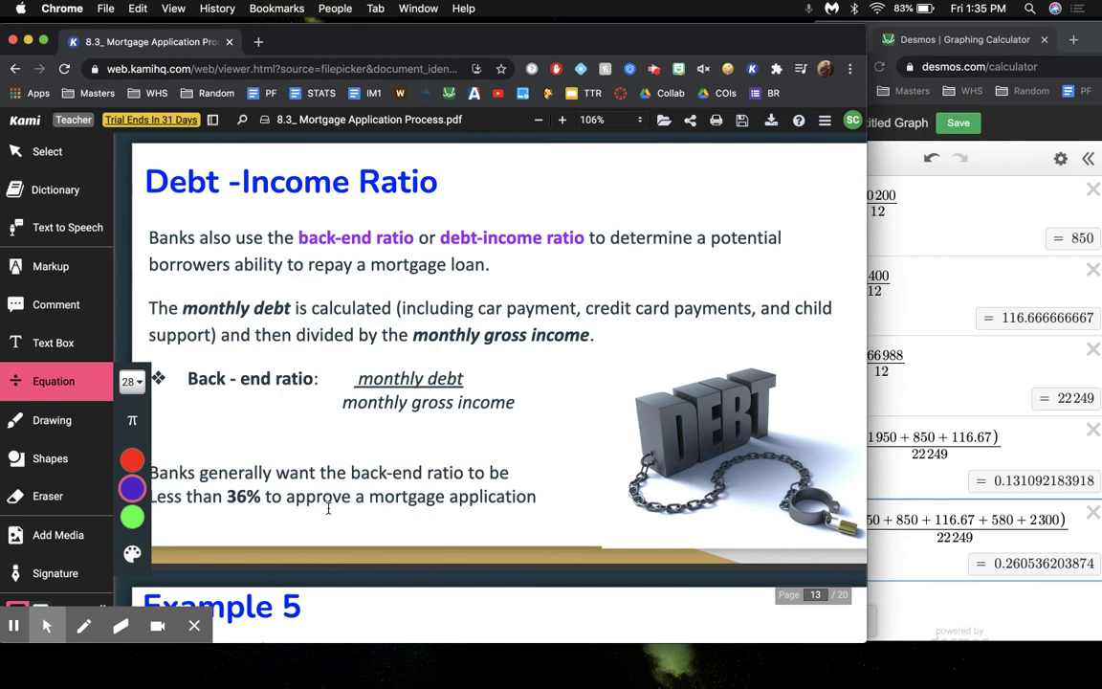
{"action": "scroll", "coordinate": [328, 508], "scroll_direction": "down", "scroll_amount": 20}
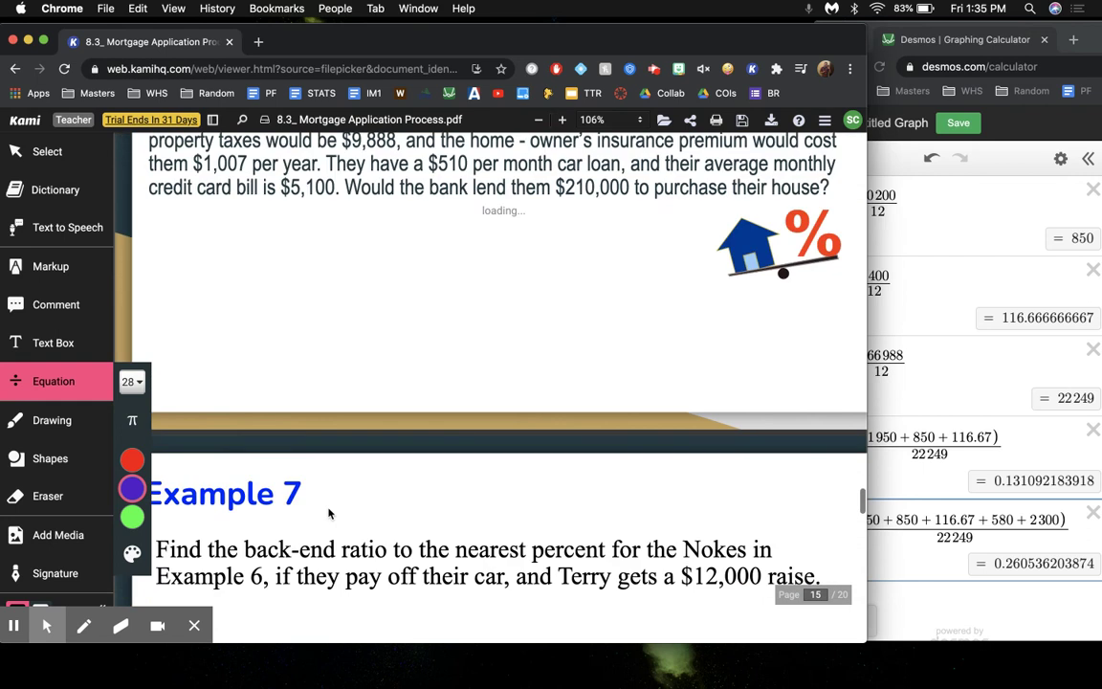
{"action": "scroll", "coordinate": [328, 504], "scroll_direction": "down", "scroll_amount": 20}
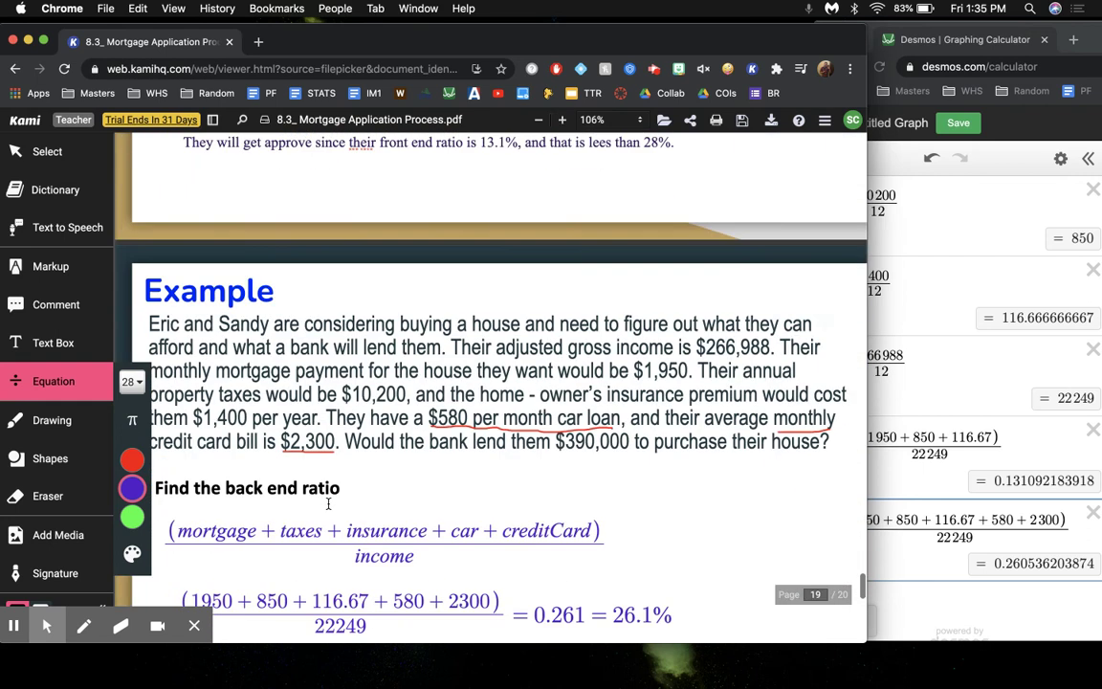
{"action": "scroll", "coordinate": [328, 504], "scroll_direction": "down", "scroll_amount": 1}
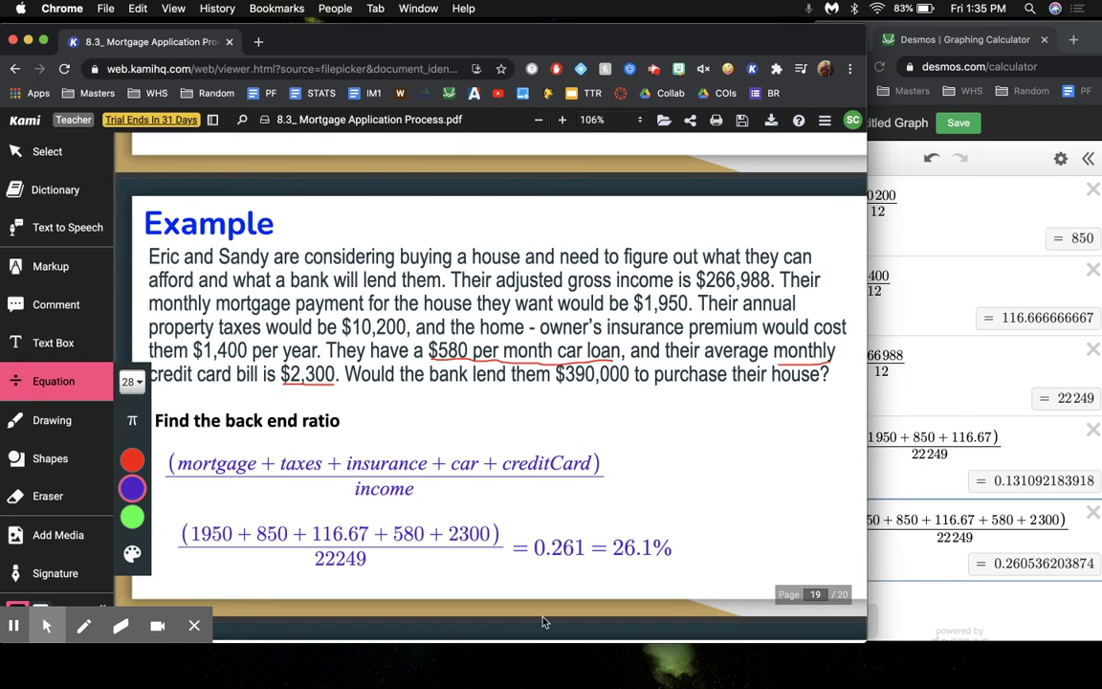
{"action": "left_click", "coordinate": [643, 555]}
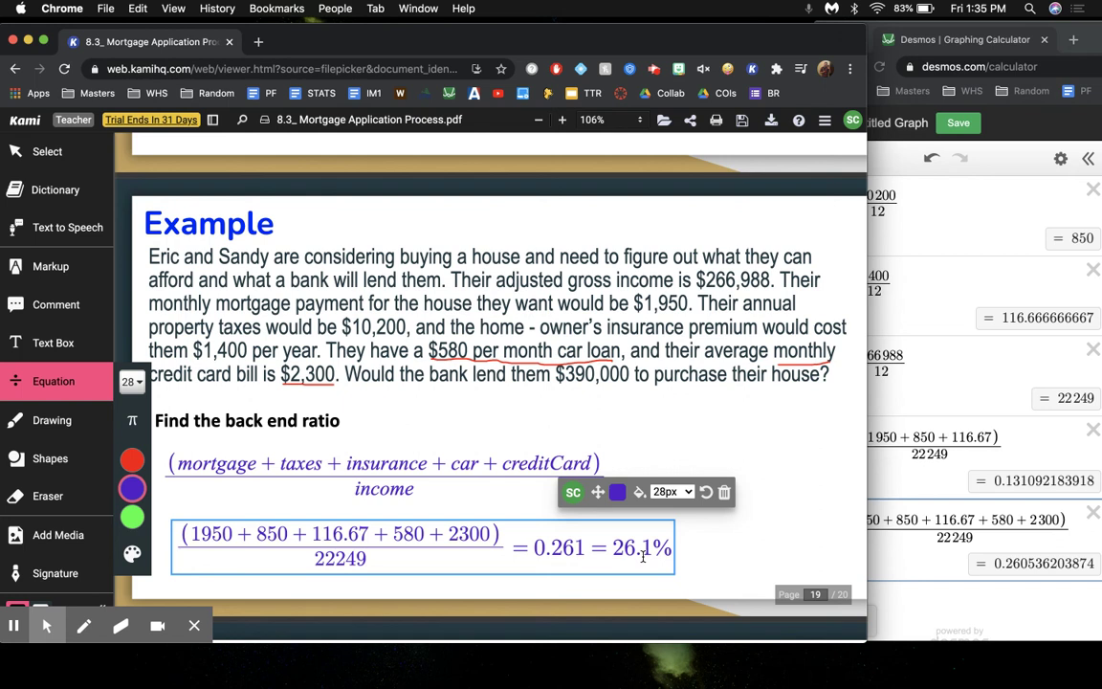
{"action": "left_click", "coordinate": [741, 448]}
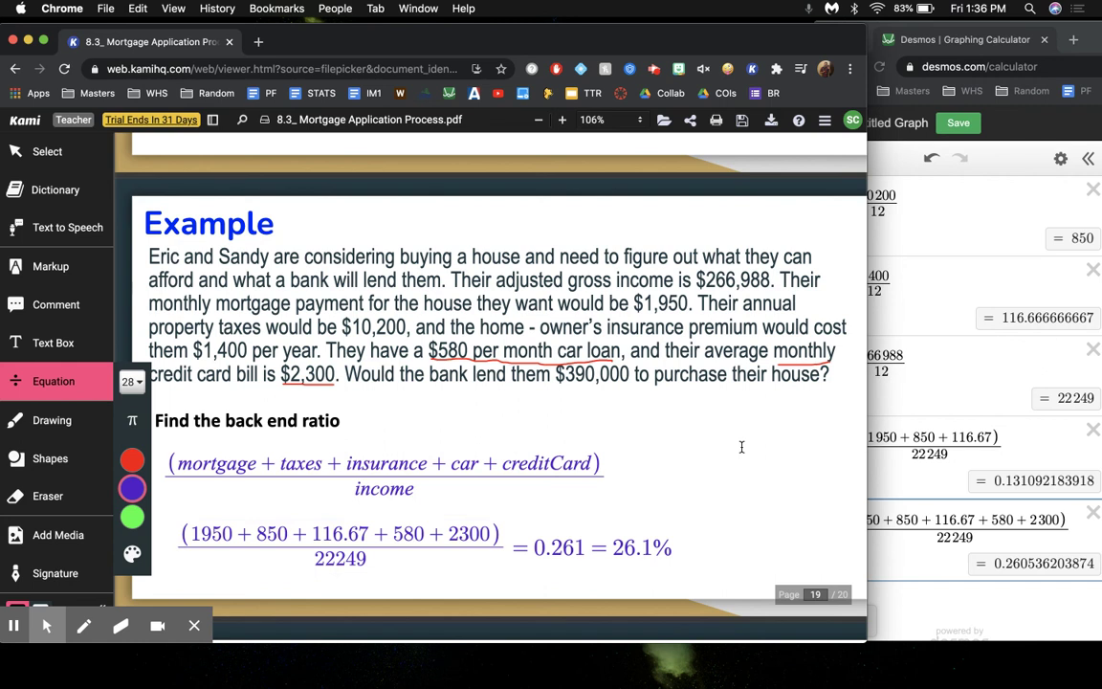
{"action": "left_click", "coordinate": [383, 469]}
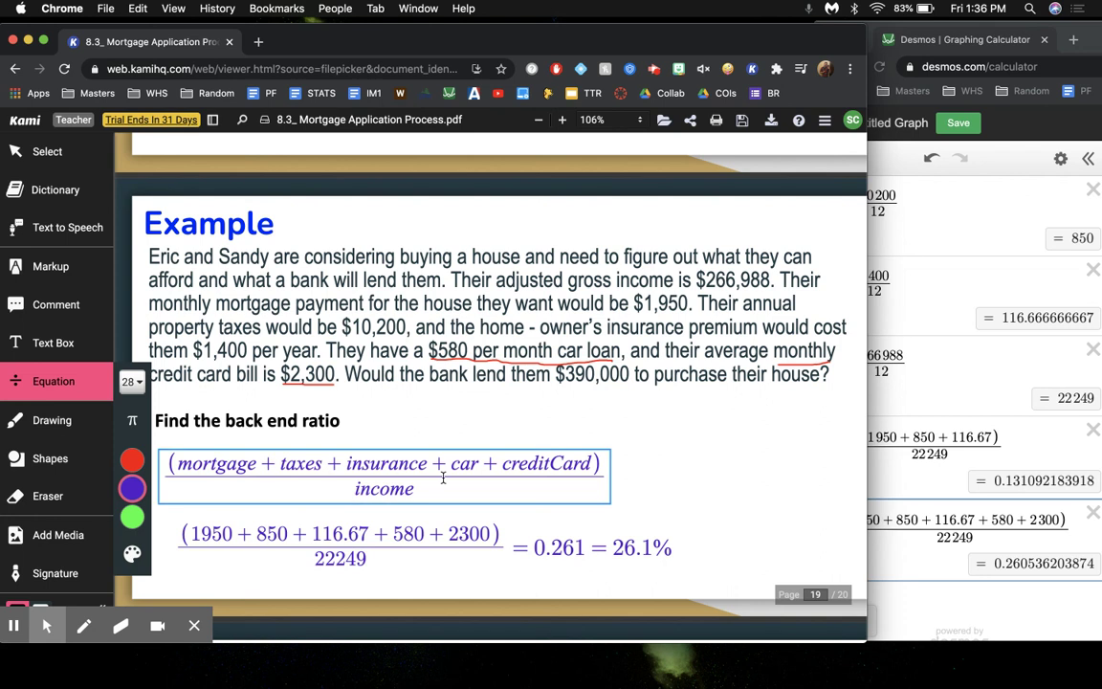
{"action": "left_click", "coordinate": [199, 499]}
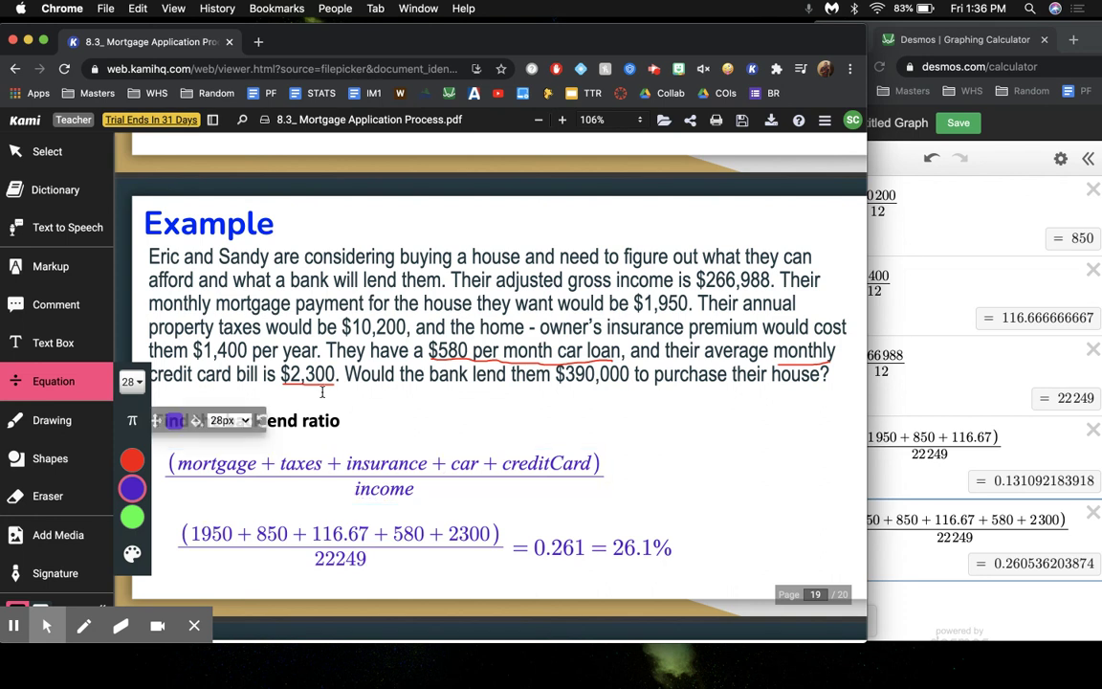